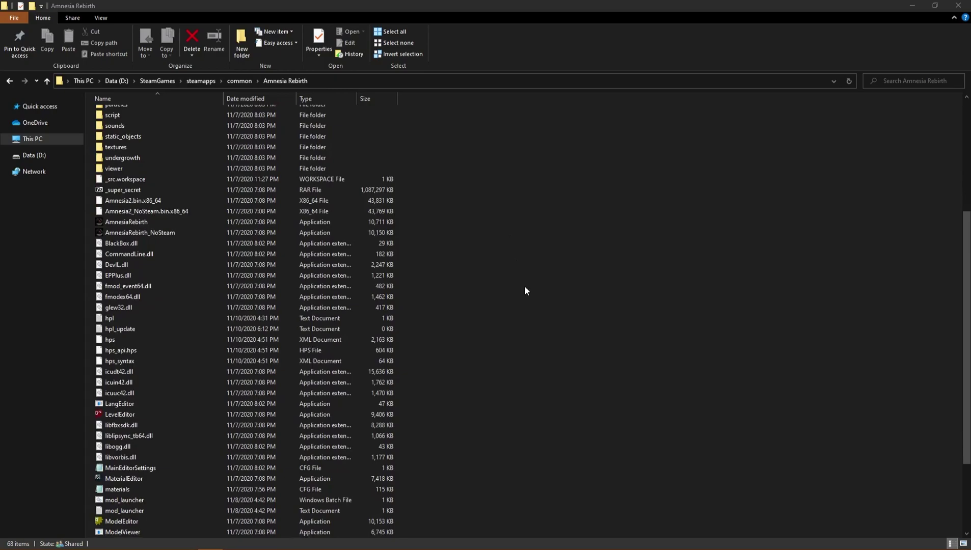
Launch the LevelEditor application from the Amnesia Rebirth game folder.
{"action": "double_click", "coordinate": [161, 419]}
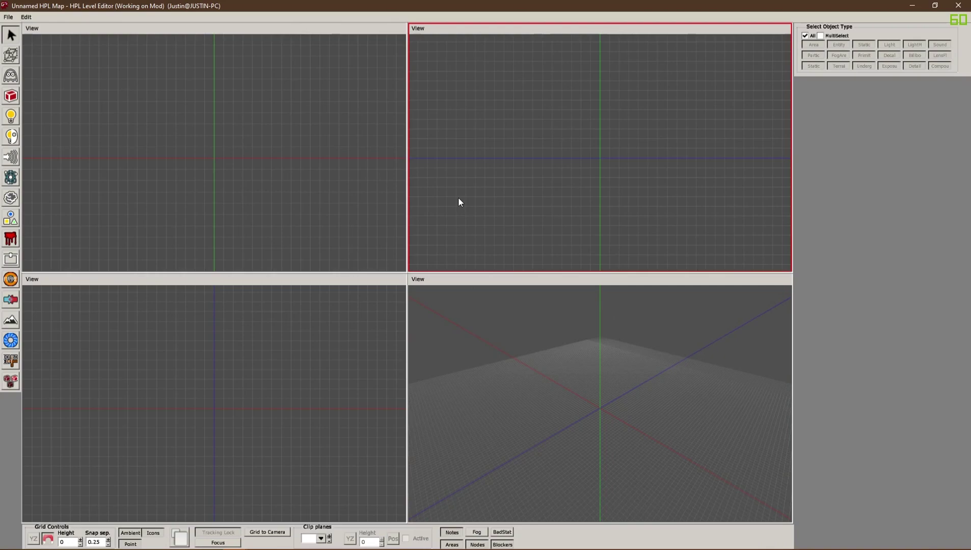
Browse the map loading dialog to the maps folder of the thewake mod, examine its contents and cancel without loading anything.
{"action": "left_click", "coordinate": [8, 17]}
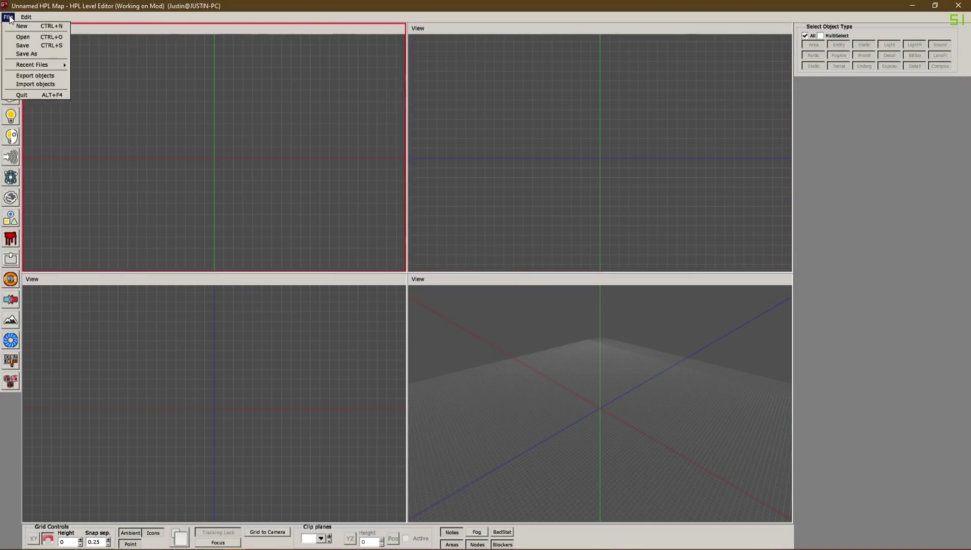
{"action": "left_click", "coordinate": [35, 39]}
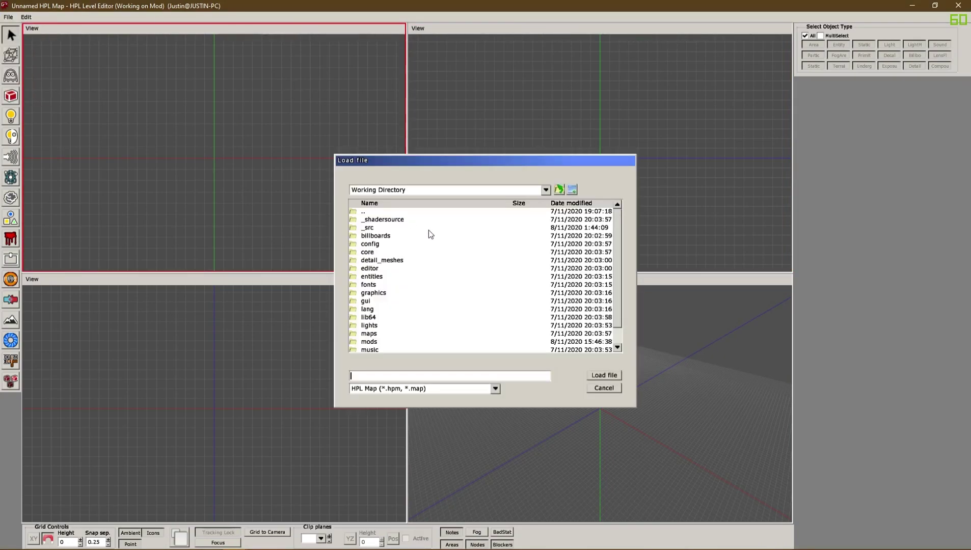
{"action": "scroll", "coordinate": [425, 239], "scroll_direction": "down", "scroll_amount": 3}
{"action": "double_click", "coordinate": [377, 278]}
{"action": "left_click", "coordinate": [383, 229]}
{"action": "double_click", "coordinate": [383, 229]}
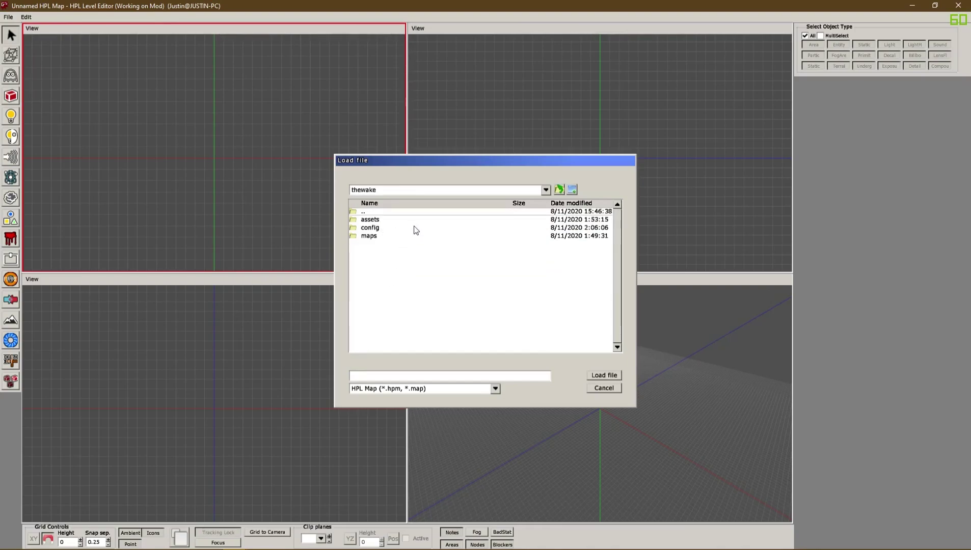
{"action": "double_click", "coordinate": [379, 236]}
{"action": "left_click", "coordinate": [386, 223]}
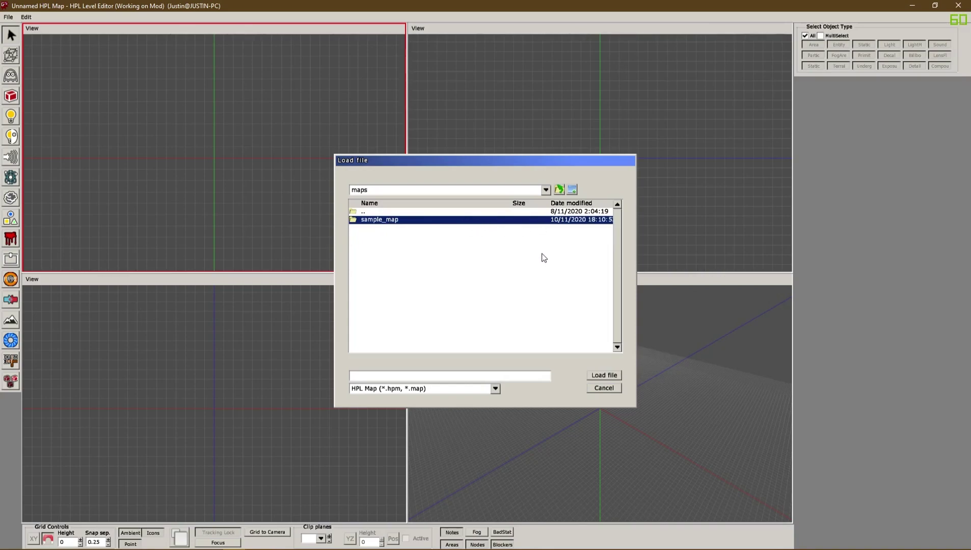
{"action": "left_click", "coordinate": [477, 259]}
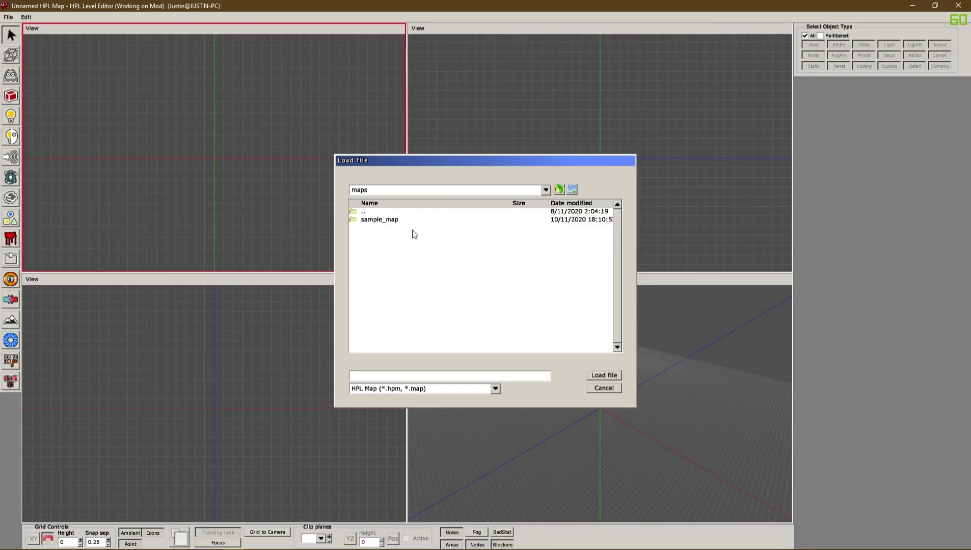
{"action": "left_click", "coordinate": [389, 220]}
{"action": "left_click", "coordinate": [455, 211]}
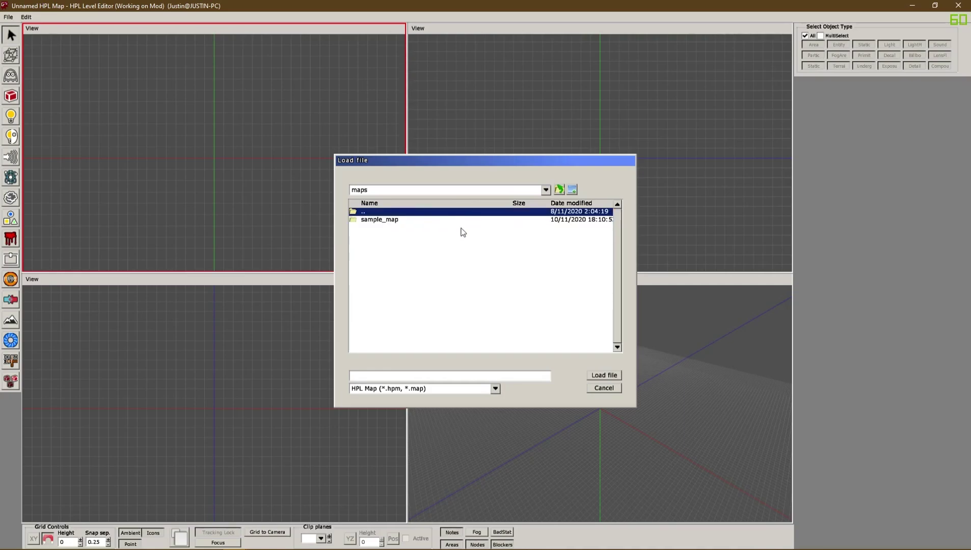
{"action": "double_click", "coordinate": [396, 212]}
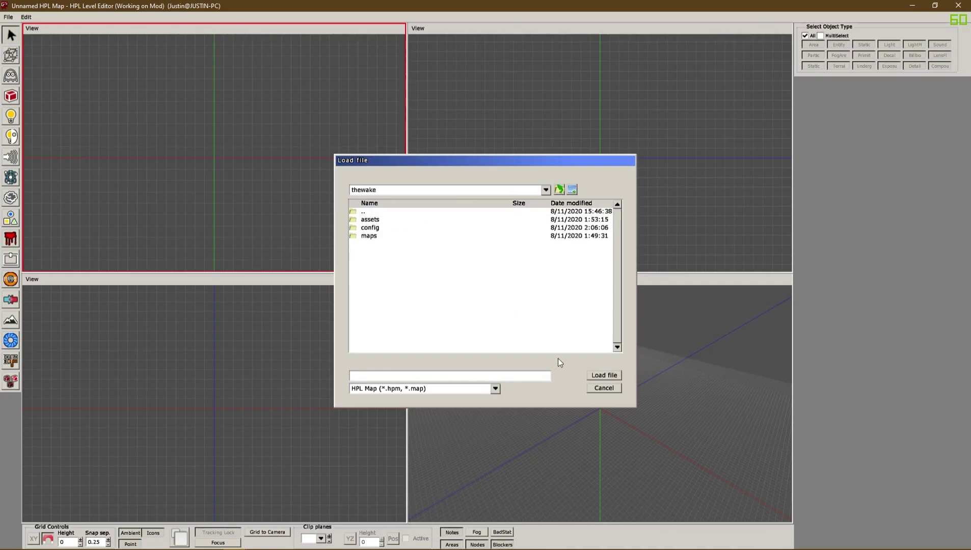
{"action": "left_click", "coordinate": [631, 409]}
Create a new map and start saving it under a new name in the maps folder of the thewake mod.
{"action": "left_click", "coordinate": [8, 16]}
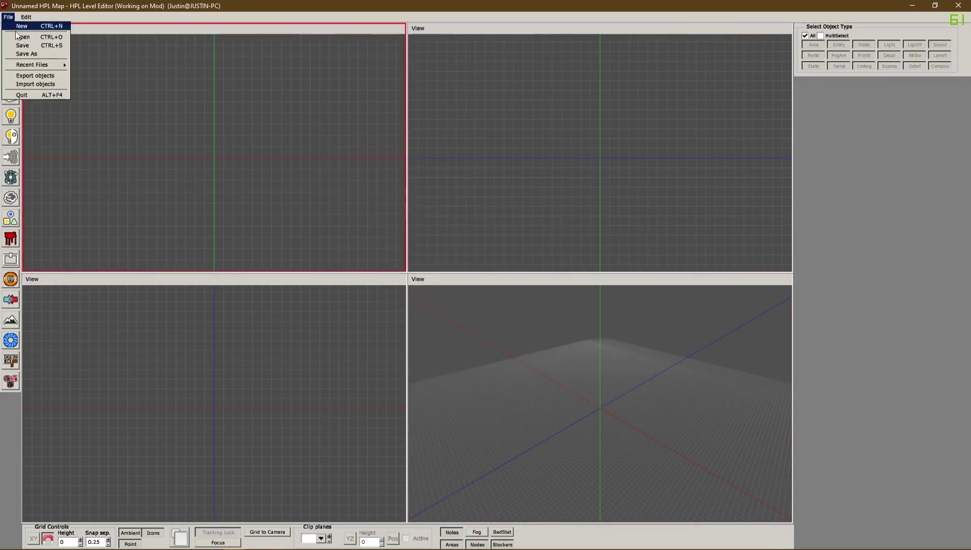
{"action": "left_click", "coordinate": [30, 27]}
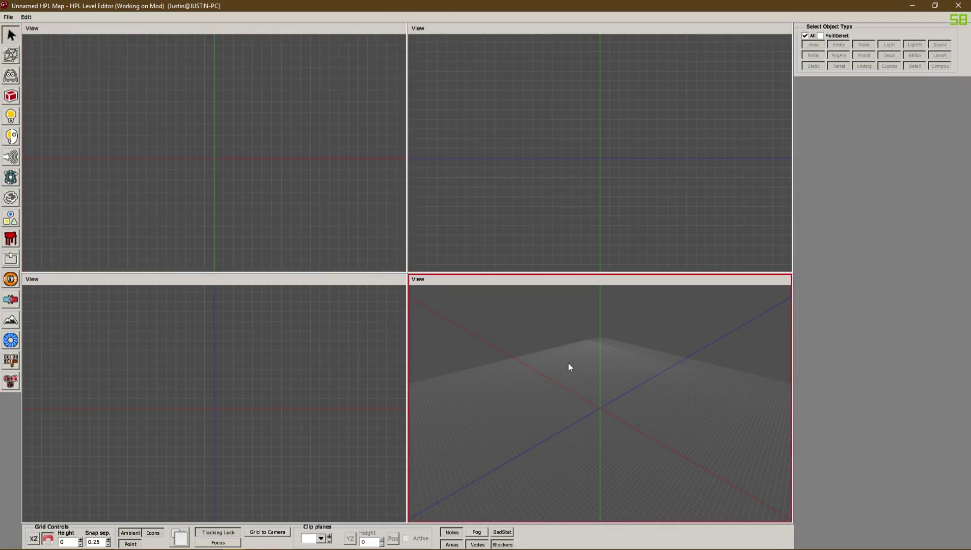
{"action": "left_click", "coordinate": [8, 17]}
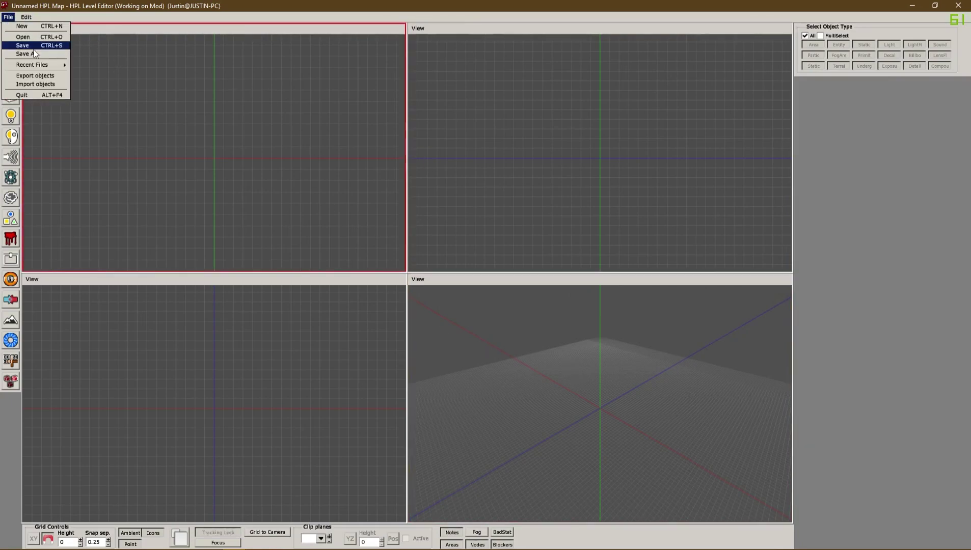
{"action": "left_click", "coordinate": [36, 58]}
{"action": "scroll", "coordinate": [433, 291], "scroll_direction": "down", "scroll_amount": 3}
{"action": "double_click", "coordinate": [376, 283]}
{"action": "double_click", "coordinate": [376, 228]}
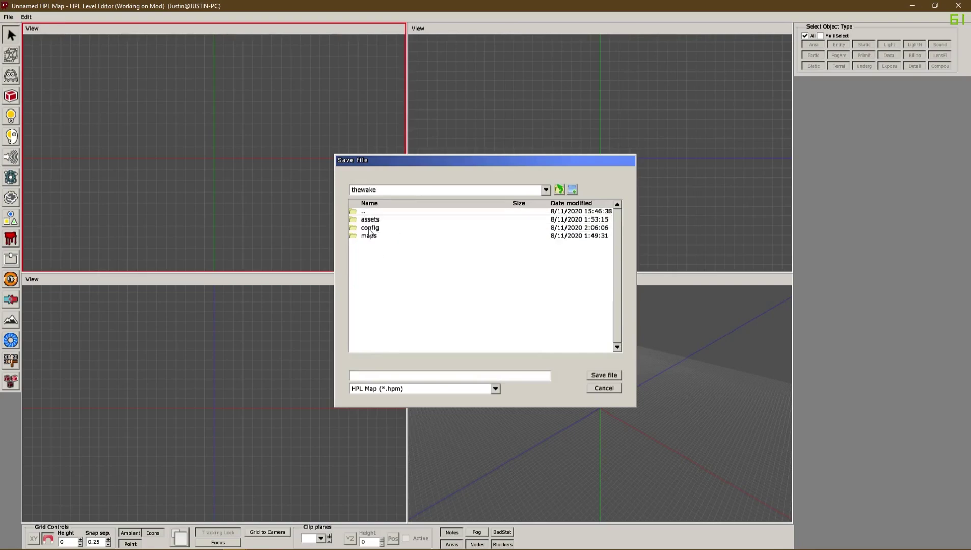
{"action": "double_click", "coordinate": [368, 230]}
{"action": "left_click", "coordinate": [559, 189]}
{"action": "double_click", "coordinate": [394, 236]}
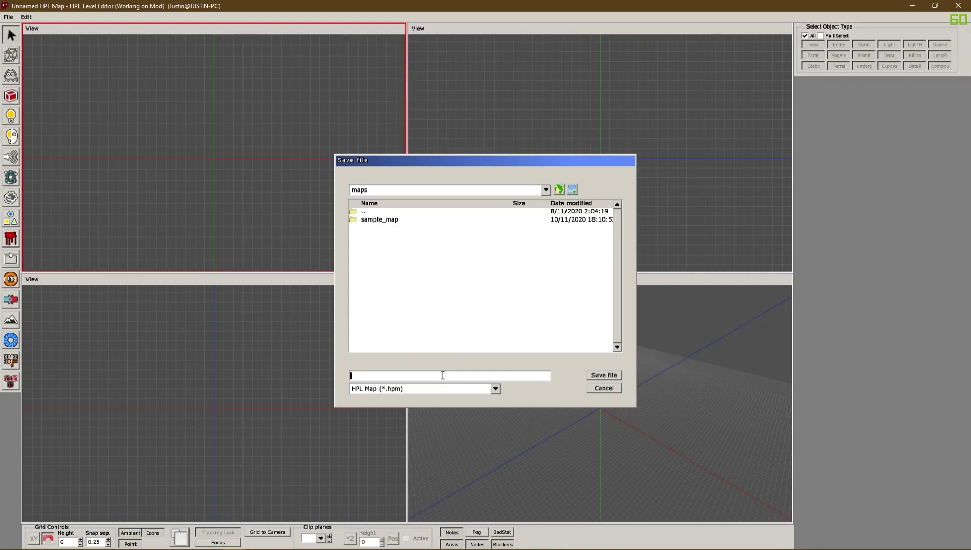
Name the map file starting_room and save it as an HPL Map.
{"action": "type", "text": "startingroom"}
{"action": "key", "text": "BackSpace"}
{"action": "key", "text": "BackSpace"}
{"action": "key", "text": "BackSpace"}
{"action": "key", "text": "BackSpace"}
{"action": "type", "text": "_r"}
{"action": "left_click", "coordinate": [604, 375]}
Maximize the perspective viewport so that it fills the whole editing area.
{"action": "scroll", "coordinate": [627, 362], "scroll_direction": "up", "scroll_amount": 3}
{"action": "scroll", "coordinate": [625, 384], "scroll_direction": "down", "scroll_amount": 3}
{"action": "scroll", "coordinate": [626, 388], "scroll_direction": "up", "scroll_amount": 6}
{"action": "scroll", "coordinate": [627, 407], "scroll_direction": "up", "scroll_amount": 5}
{"action": "scroll", "coordinate": [627, 408], "scroll_direction": "down", "scroll_amount": 4}
{"action": "scroll", "coordinate": [628, 404], "scroll_direction": "up", "scroll_amount": 4}
{"action": "scroll", "coordinate": [661, 400], "scroll_direction": "down", "scroll_amount": 5}
{"action": "scroll", "coordinate": [661, 400], "scroll_direction": "up", "scroll_amount": 4}
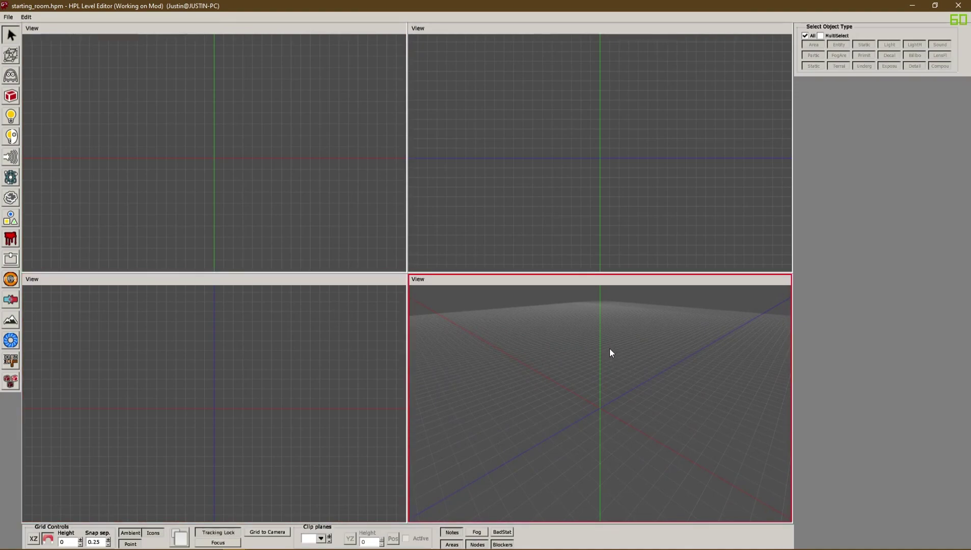
{"action": "key", "text": "space"}
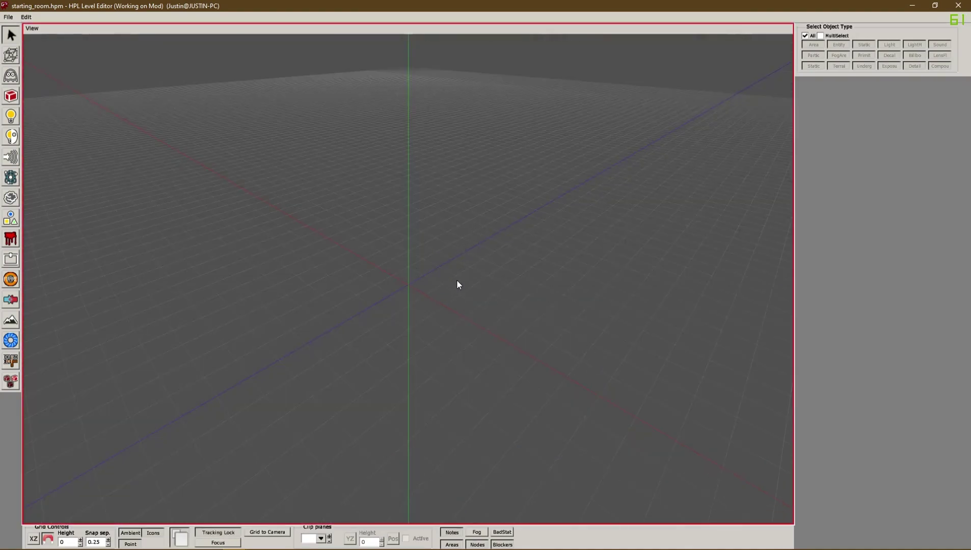
{"action": "left_click_drag", "start_coordinate": [418, 301], "coordinate": [510, 195], "text": "alt"}
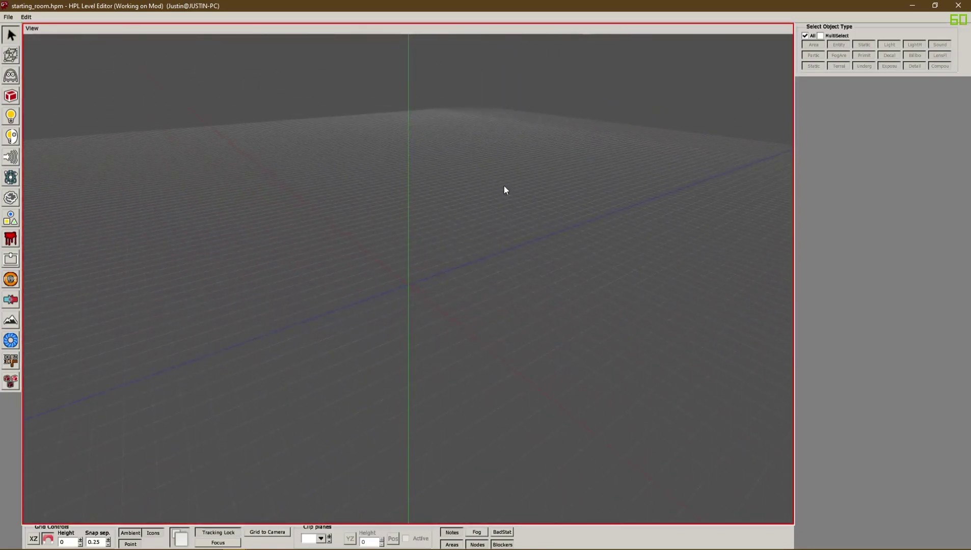
{"action": "left_click_drag", "start_coordinate": [417, 240], "coordinate": [497, 297], "text": "alt"}
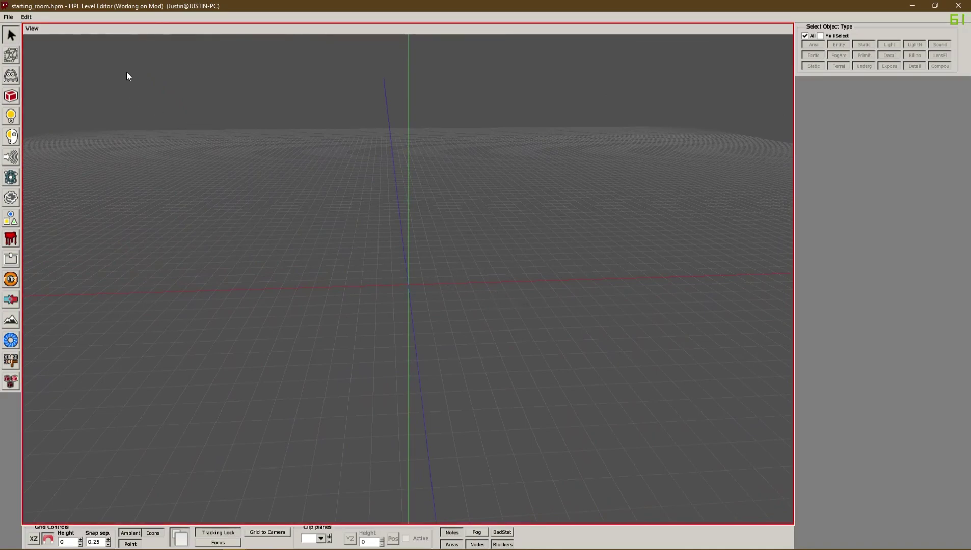
Set the editor's background color to black in the preferences.
{"action": "left_click", "coordinate": [28, 17]}
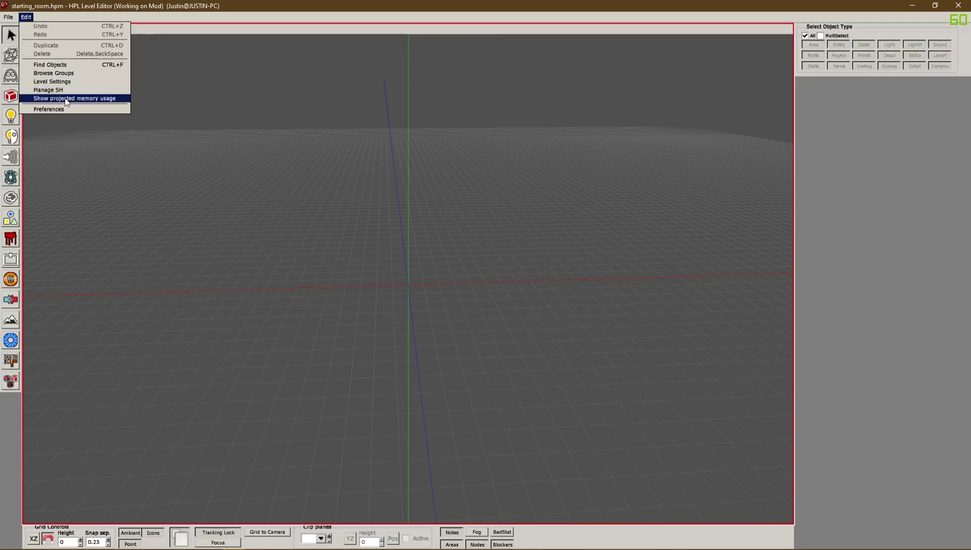
{"action": "left_click", "coordinate": [48, 109]}
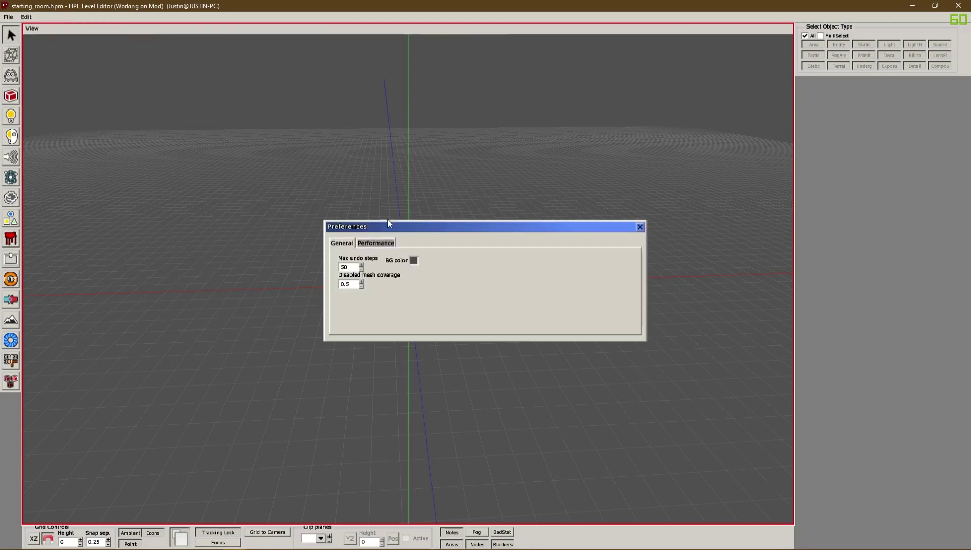
{"action": "left_click", "coordinate": [411, 260]}
{"action": "left_click", "coordinate": [384, 346]}
{"action": "left_click", "coordinate": [403, 360]}
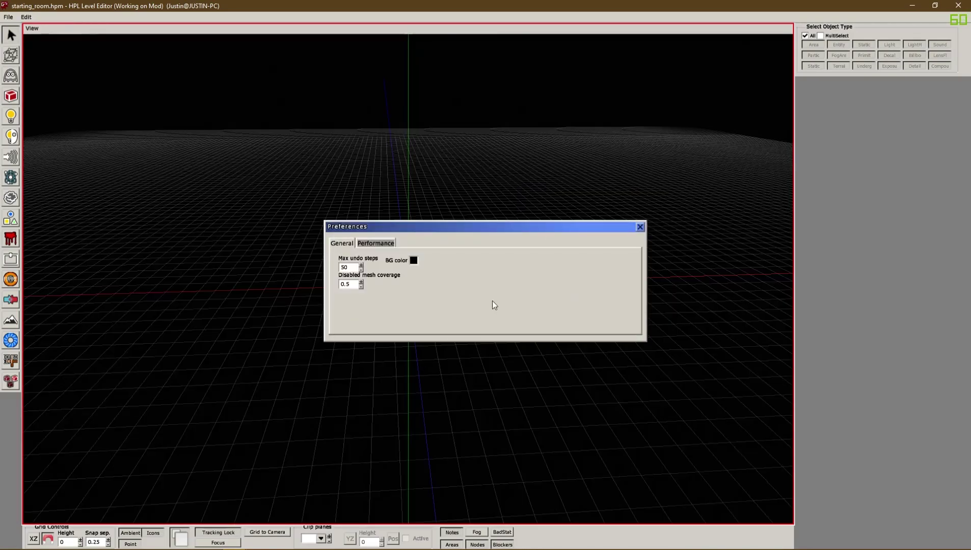
{"action": "left_click", "coordinate": [641, 227]}
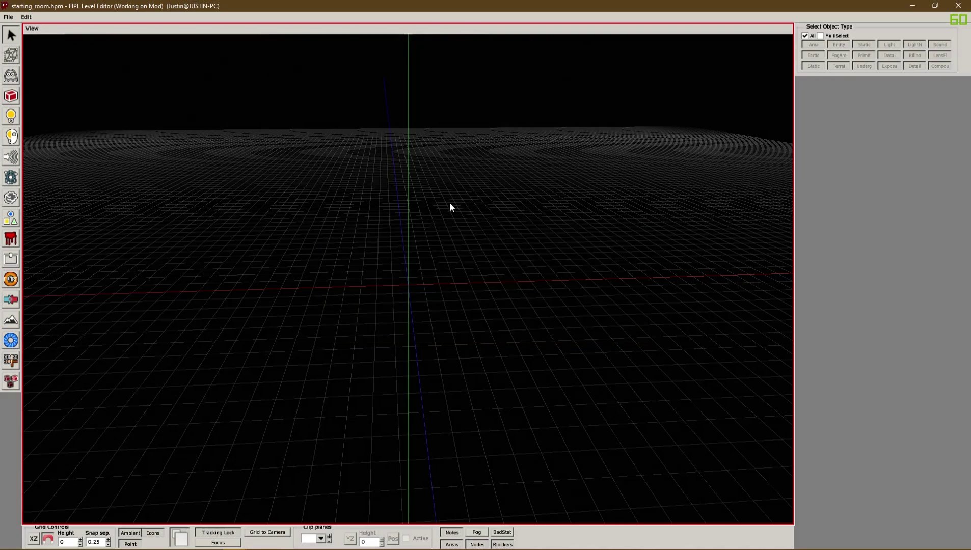
{"action": "middle_click_drag", "start_coordinate": [428, 249], "coordinate": [397, 250]}
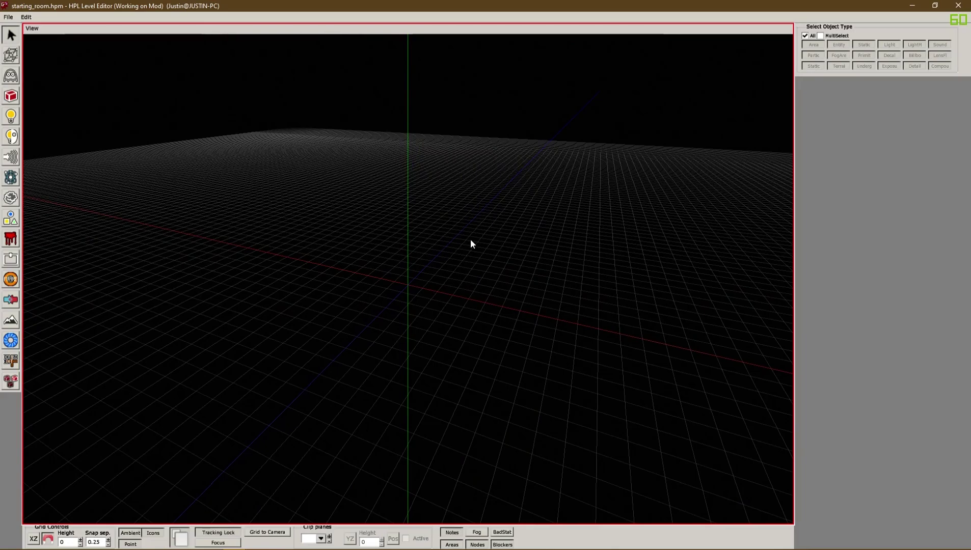
{"action": "middle_click_drag", "start_coordinate": [458, 246], "coordinate": [420, 304]}
{"action": "middle_click_drag", "start_coordinate": [494, 364], "coordinate": [462, 323]}
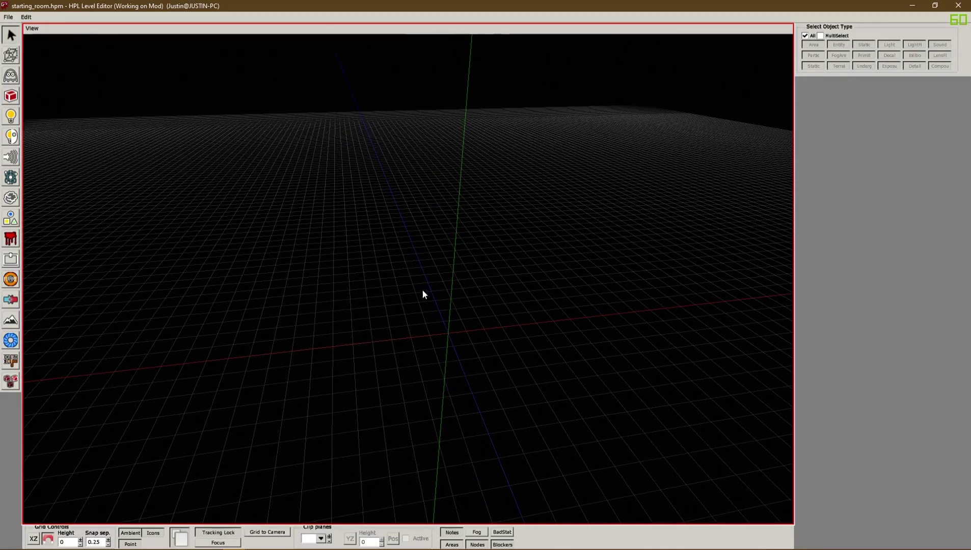
{"action": "mouse_move", "coordinate": [462, 273]}
{"action": "middle_mouse_down"}
{"action": "mouse_move", "coordinate": [485, 292]}
{"action": "mouse_move", "coordinate": [462, 286]}
{"action": "mouse_move", "coordinate": [470, 288]}
{"action": "middle_mouse_up"}
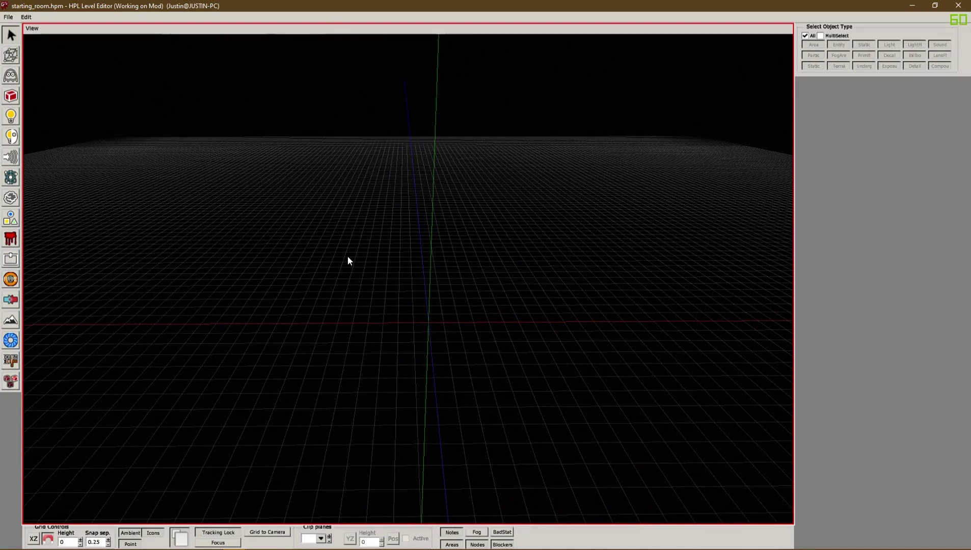
Open the Static Objects library and show the wall category of the arabic_fort interior set.
{"action": "left_click", "coordinate": [10, 120]}
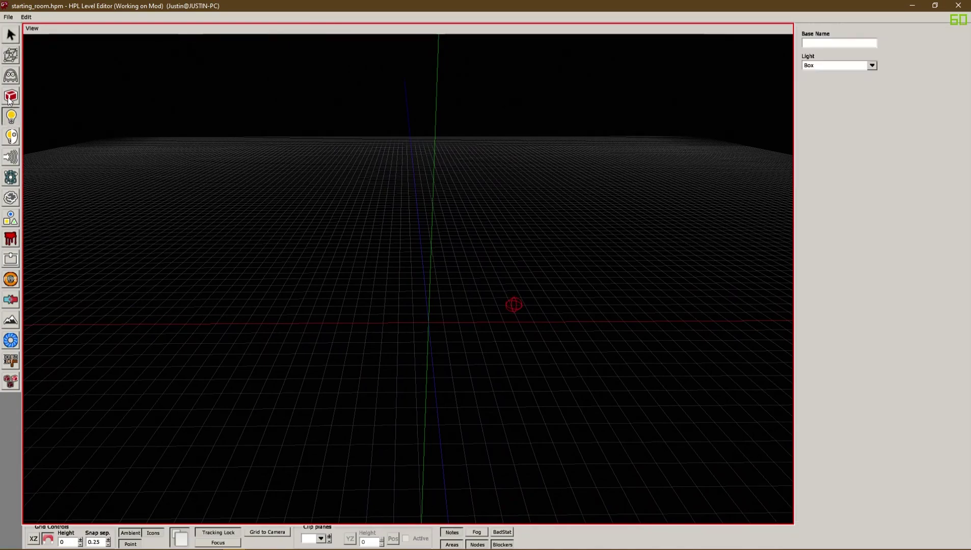
{"action": "left_click", "coordinate": [14, 100]}
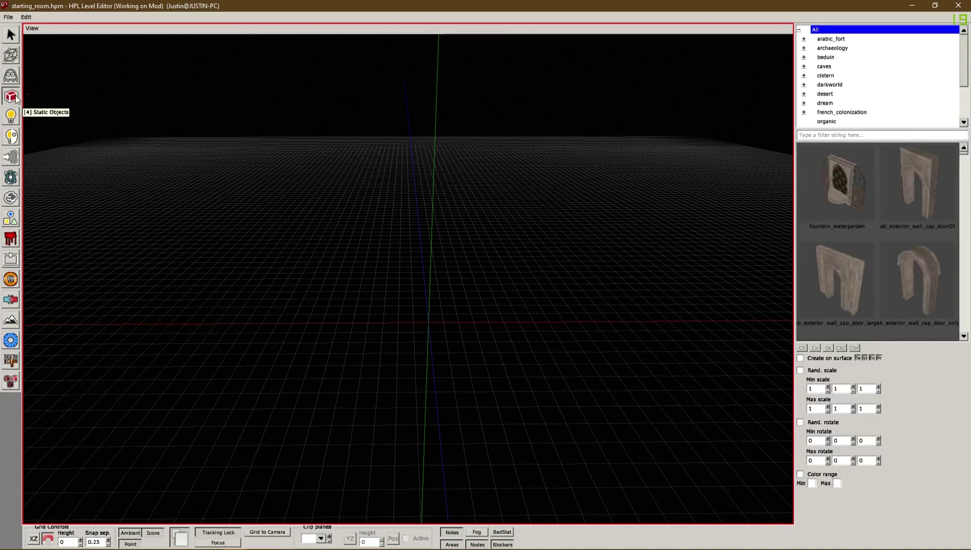
{"action": "left_click", "coordinate": [834, 39]}
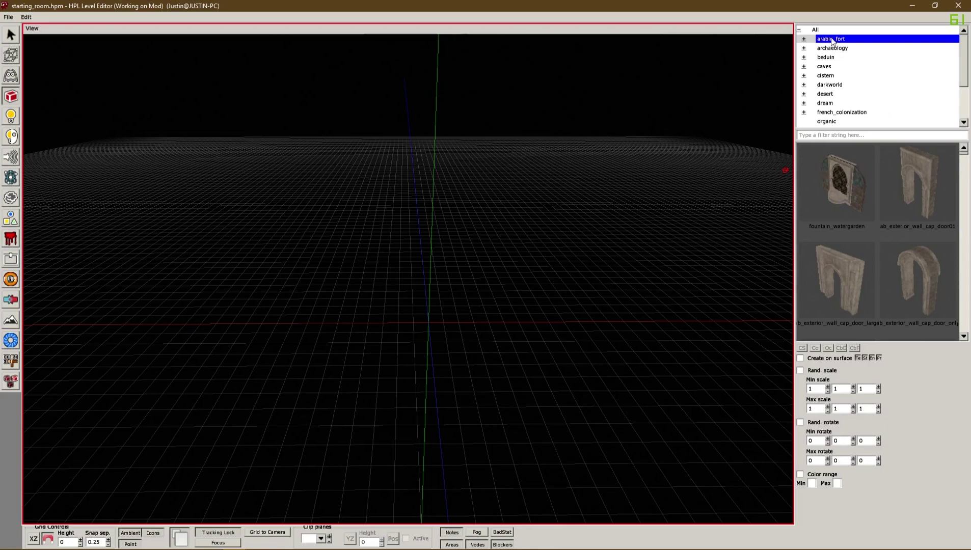
{"action": "left_click", "coordinate": [804, 39]}
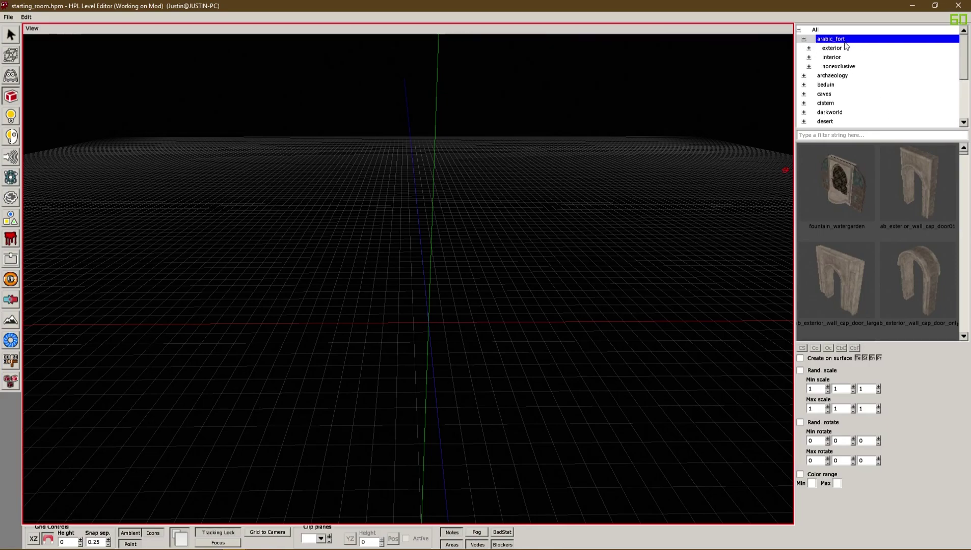
{"action": "double_click", "coordinate": [833, 58]}
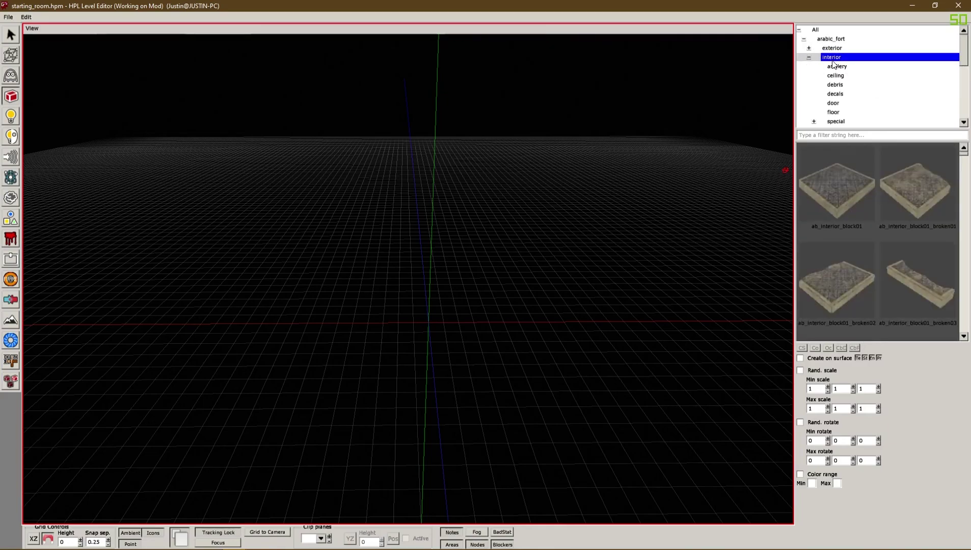
{"action": "scroll", "coordinate": [859, 88], "scroll_direction": "down", "scroll_amount": 2}
{"action": "left_click", "coordinate": [833, 57]}
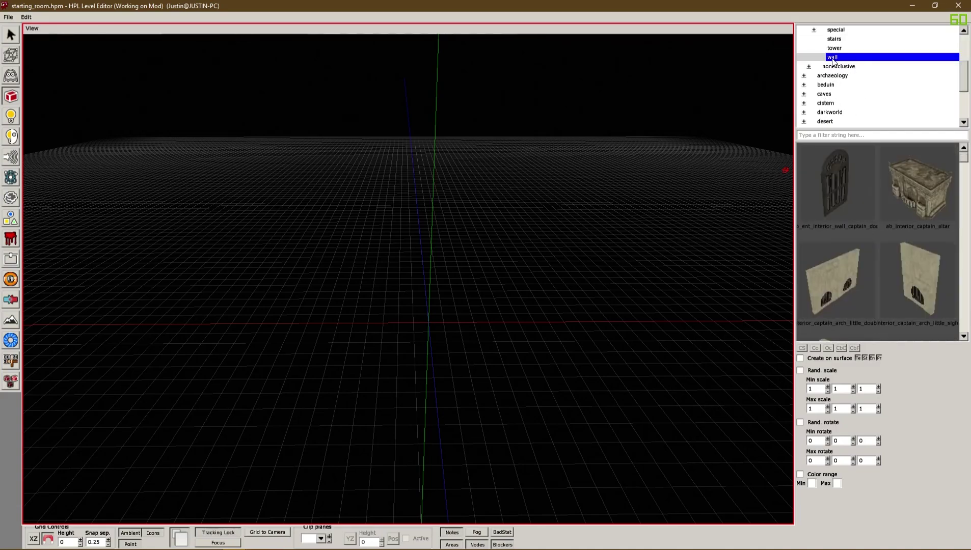
Find the ab_interior_wall_basic_01 piece among the wall static objects and choose it for placement.
{"action": "scroll", "coordinate": [897, 199], "scroll_direction": "down", "scroll_amount": 8}
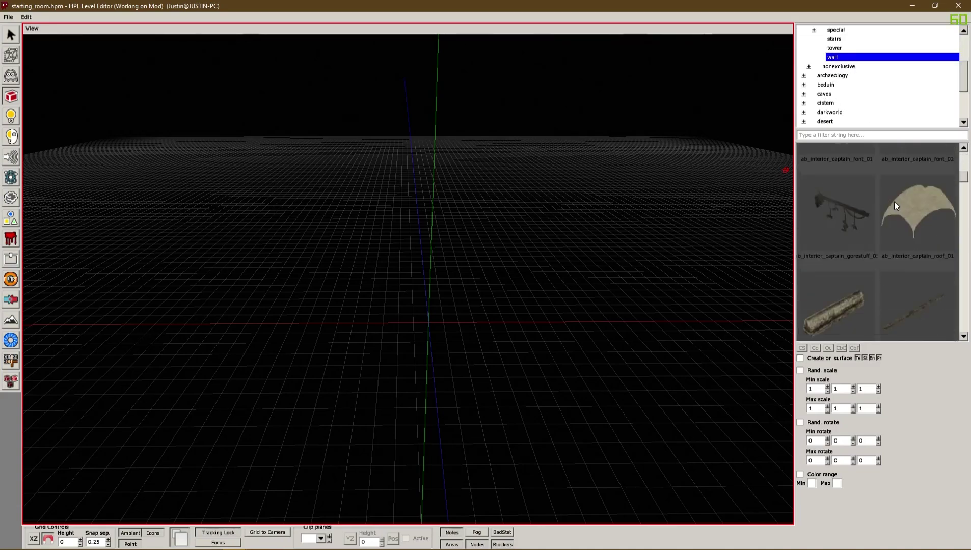
{"action": "scroll", "coordinate": [893, 203], "scroll_direction": "down", "scroll_amount": 8}
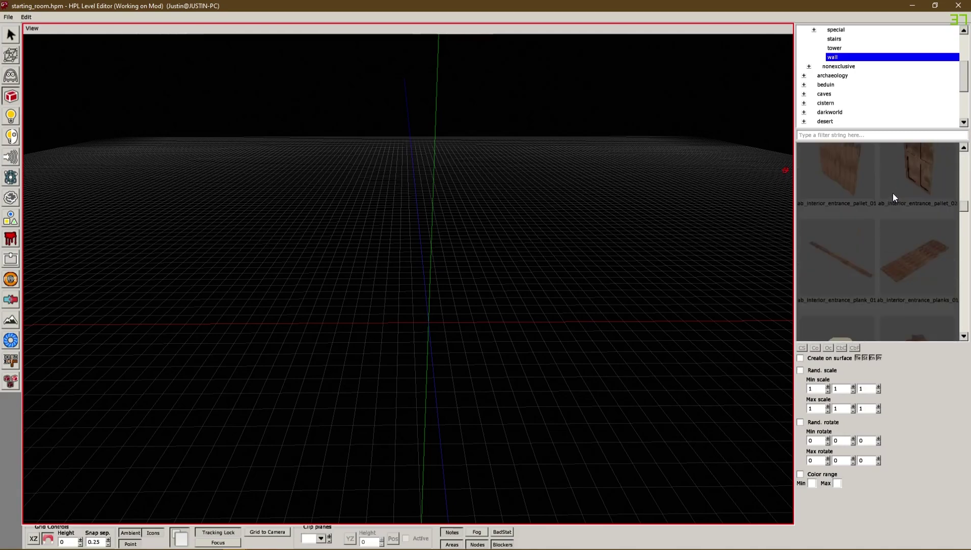
{"action": "scroll", "coordinate": [893, 198], "scroll_direction": "down", "scroll_amount": 8}
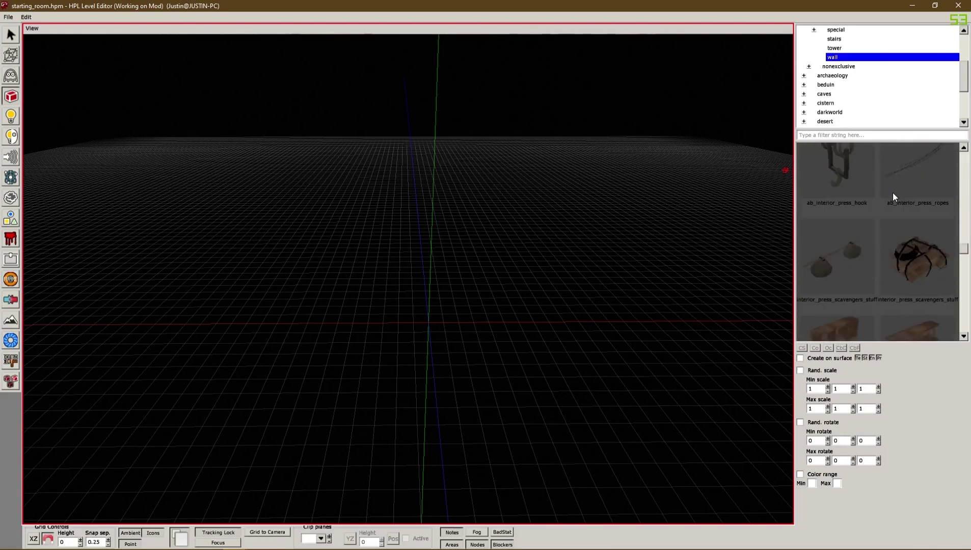
{"action": "scroll", "coordinate": [893, 196], "scroll_direction": "down", "scroll_amount": 8}
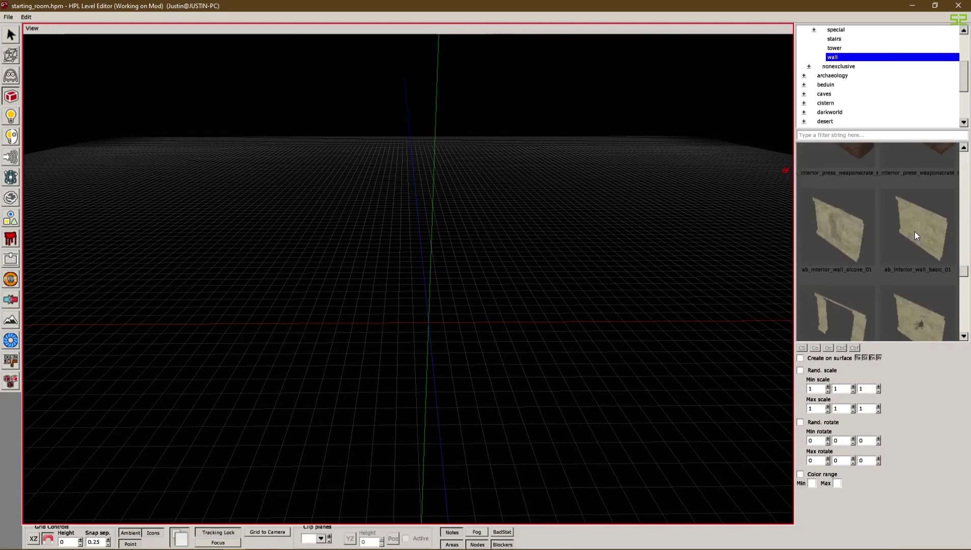
{"action": "left_click", "coordinate": [913, 195]}
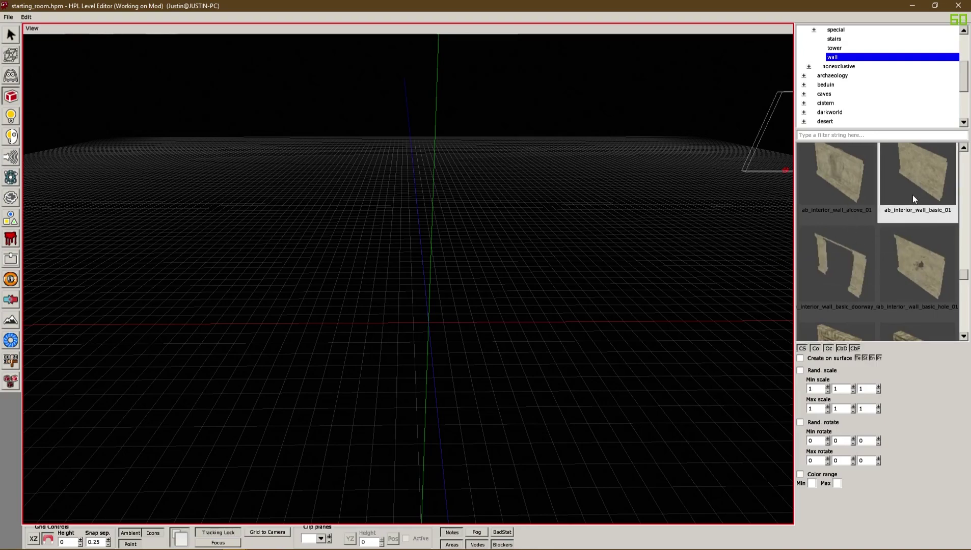
Place an ab_interior_wall_basic_01 piece on the grid at X 0, Z -4.75.
{"action": "left_click", "coordinate": [870, 254]}
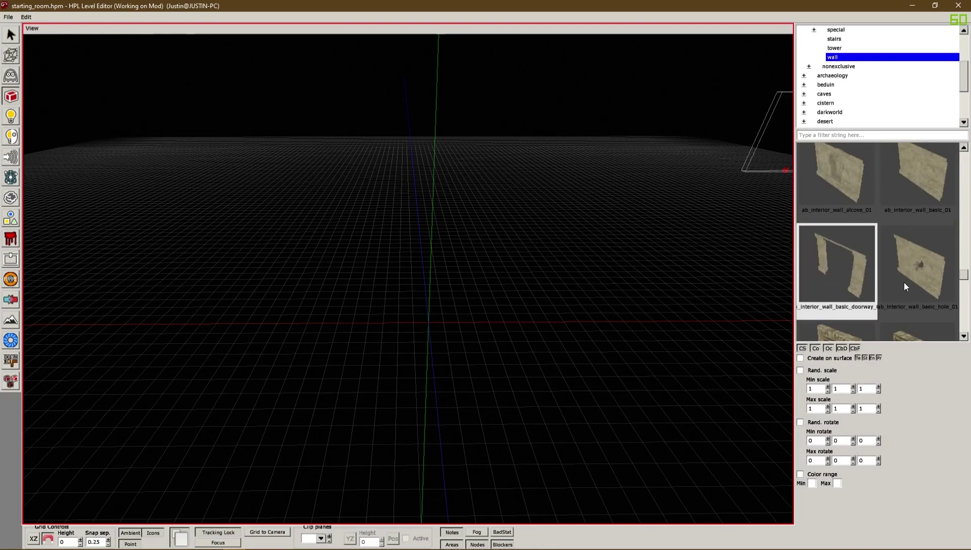
{"action": "left_click", "coordinate": [922, 219]}
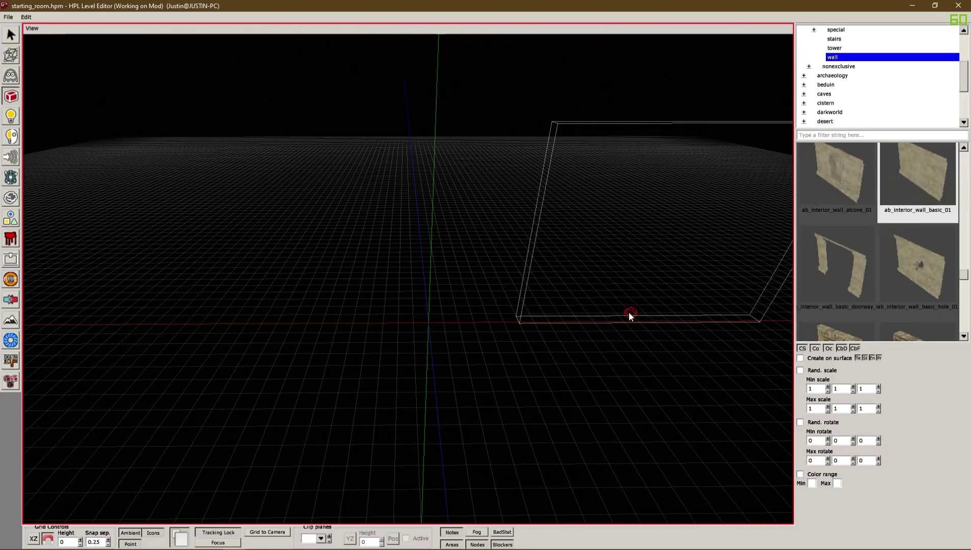
{"action": "left_click_drag", "start_coordinate": [516, 262], "coordinate": [418, 234], "text": "alt"}
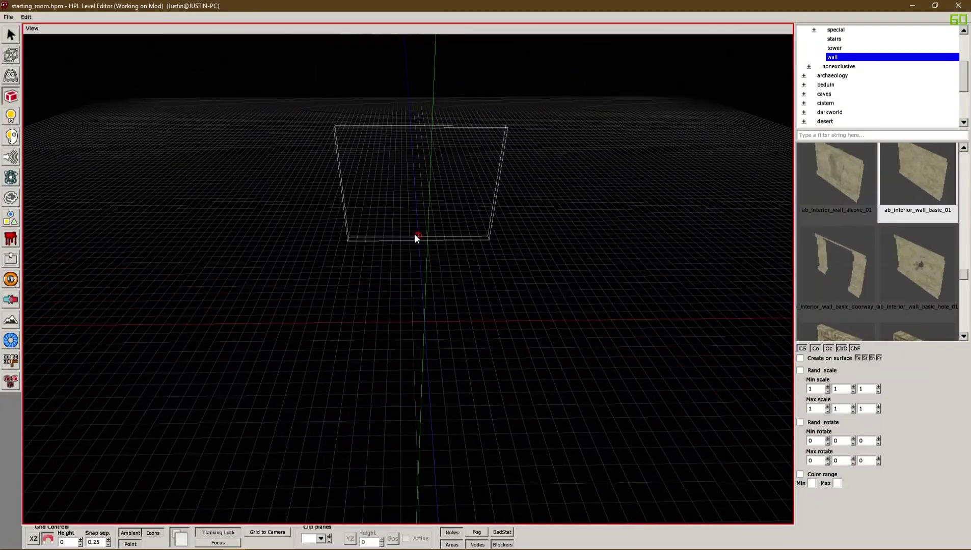
{"action": "left_click", "coordinate": [416, 216]}
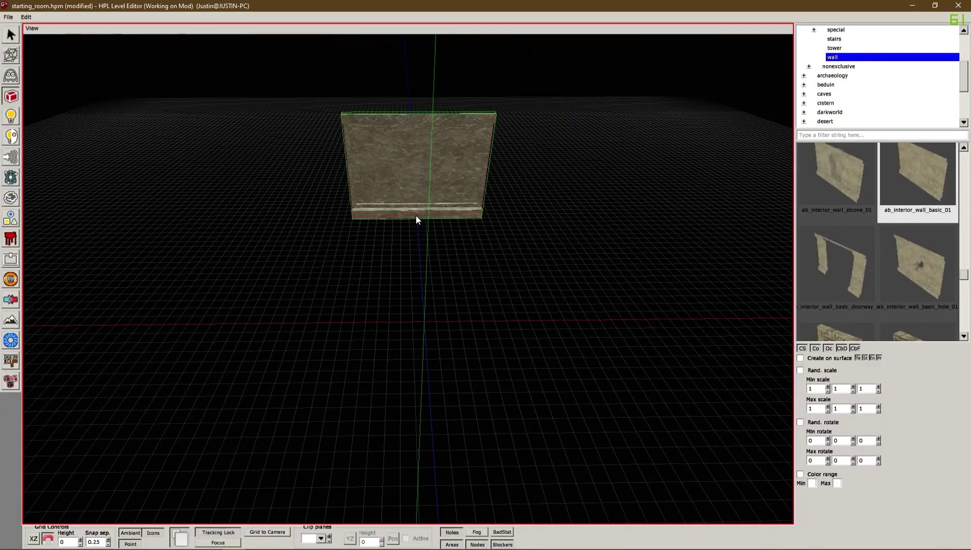
{"action": "middle_click_drag", "start_coordinate": [558, 214], "coordinate": [536, 242], "text": "alt"}
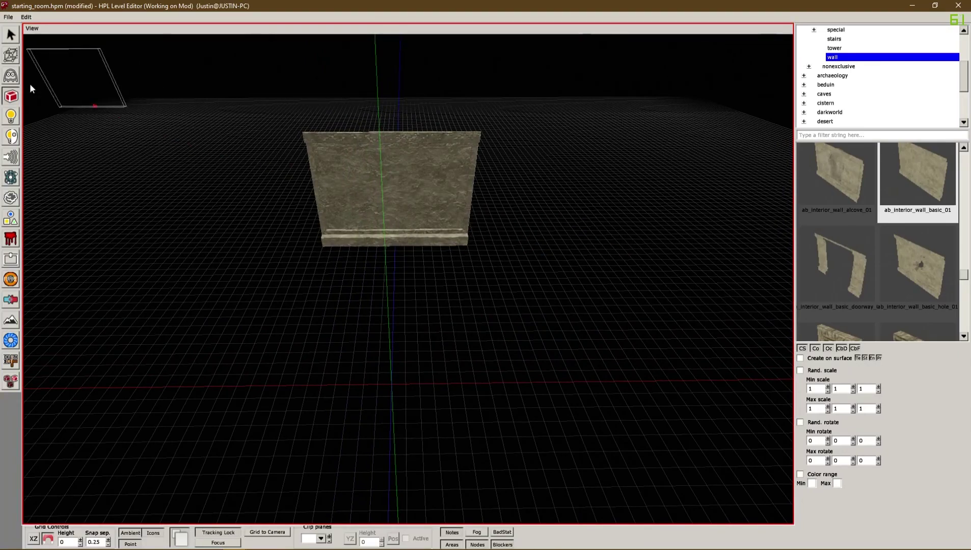
Duplicate the placed wall twice along the X axis, setting the copies end to end at X 4 and X 8.
{"action": "left_click", "coordinate": [13, 36]}
{"action": "left_click", "coordinate": [435, 210]}
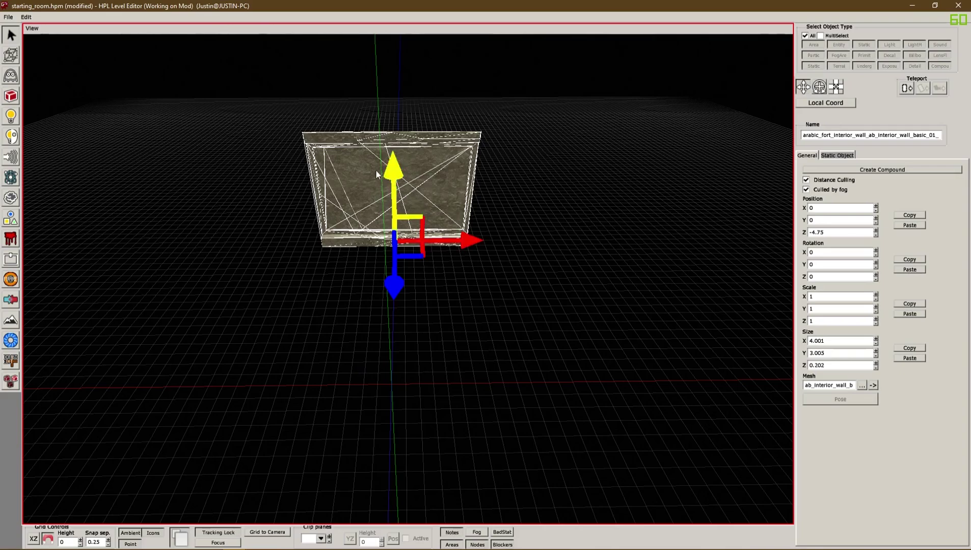
{"action": "left_click_drag", "start_coordinate": [458, 237], "coordinate": [611, 240]}
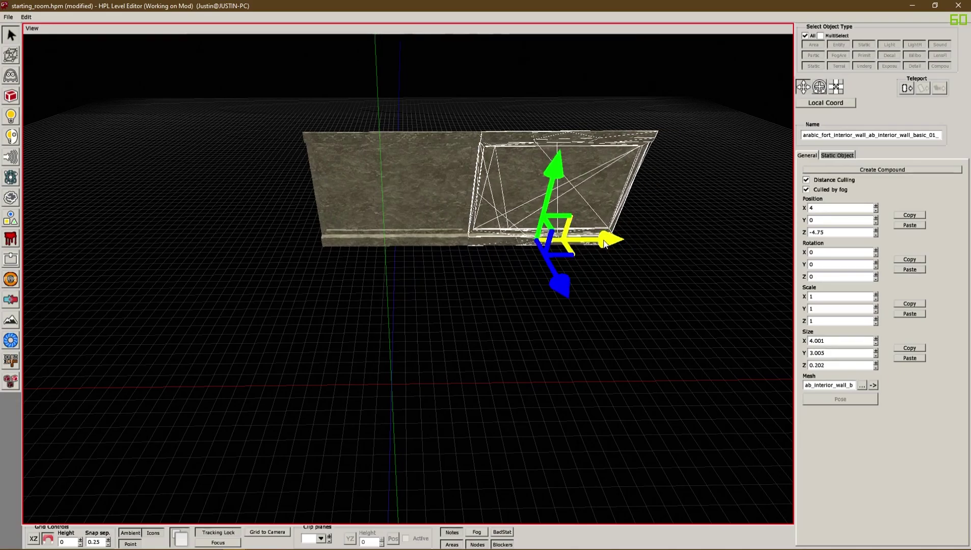
{"action": "middle_click_drag", "start_coordinate": [660, 249], "coordinate": [507, 268]}
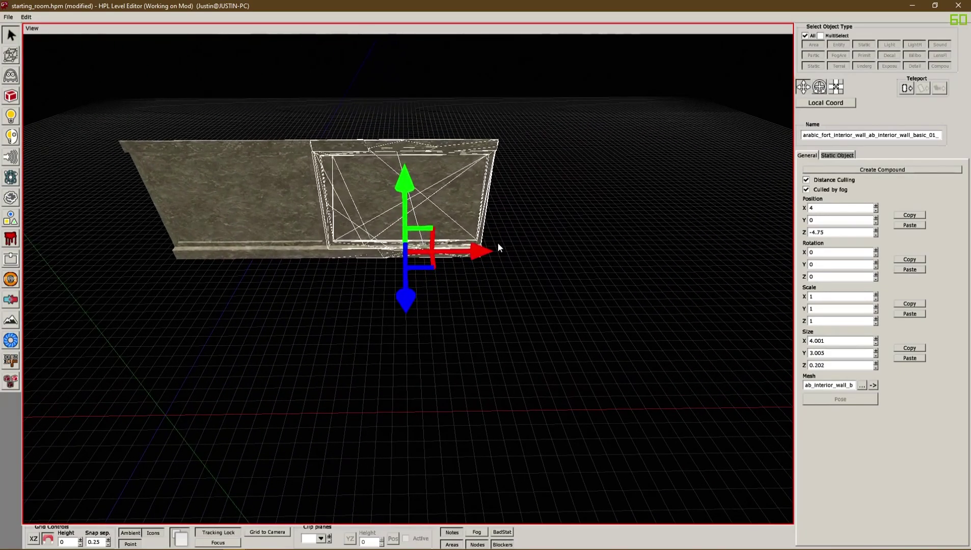
{"action": "left_click_drag", "start_coordinate": [496, 249], "coordinate": [604, 257]}
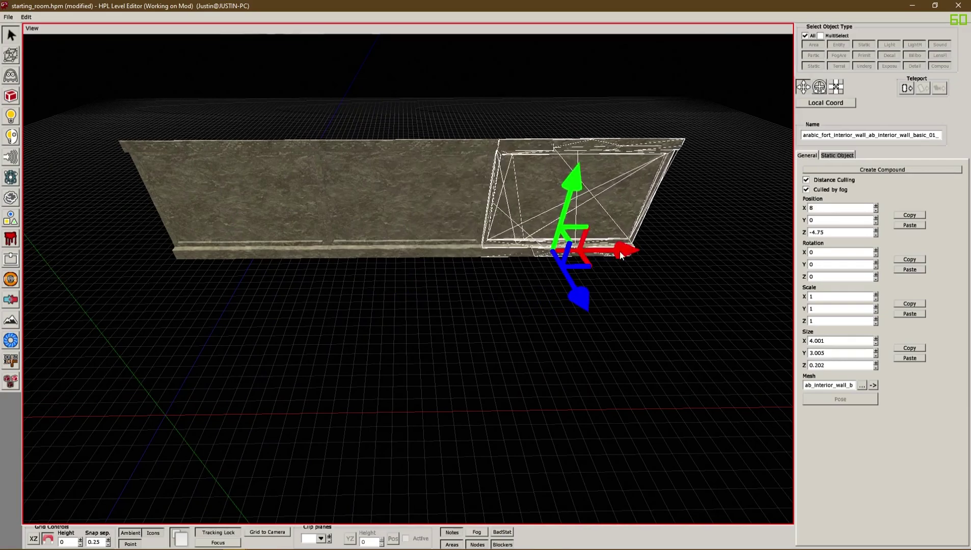
Duplicate the end wall to X 12.25 and rotate the copy to 270 degrees about the Y axis.
{"action": "key", "text": "f"}
{"action": "left_click_drag", "start_coordinate": [515, 278], "coordinate": [472, 261], "text": "alt"}
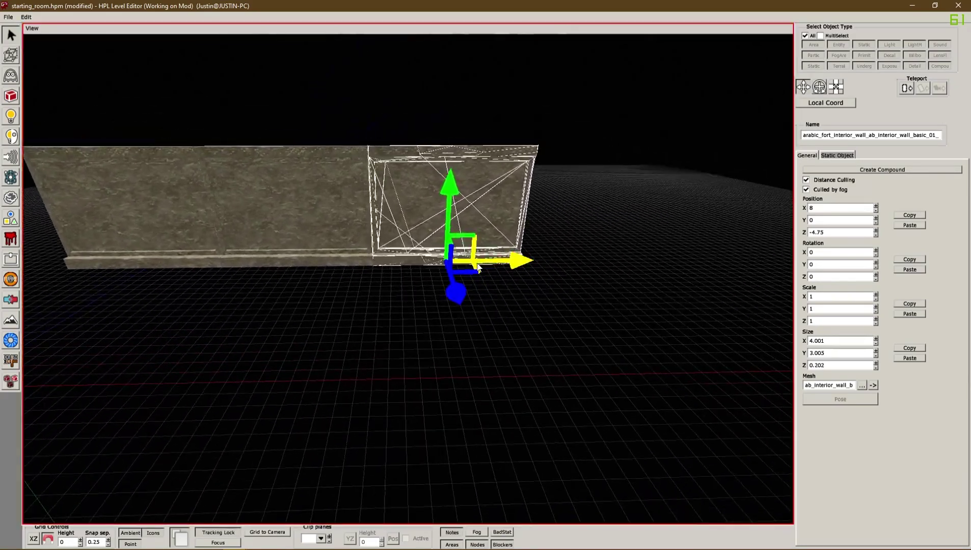
{"action": "scroll", "coordinate": [480, 284], "scroll_direction": "down", "scroll_amount": 3}
{"action": "left_click_drag", "start_coordinate": [429, 308], "coordinate": [422, 355], "text": "alt"}
{"action": "middle_click_drag", "start_coordinate": [421, 355], "coordinate": [520, 307]}
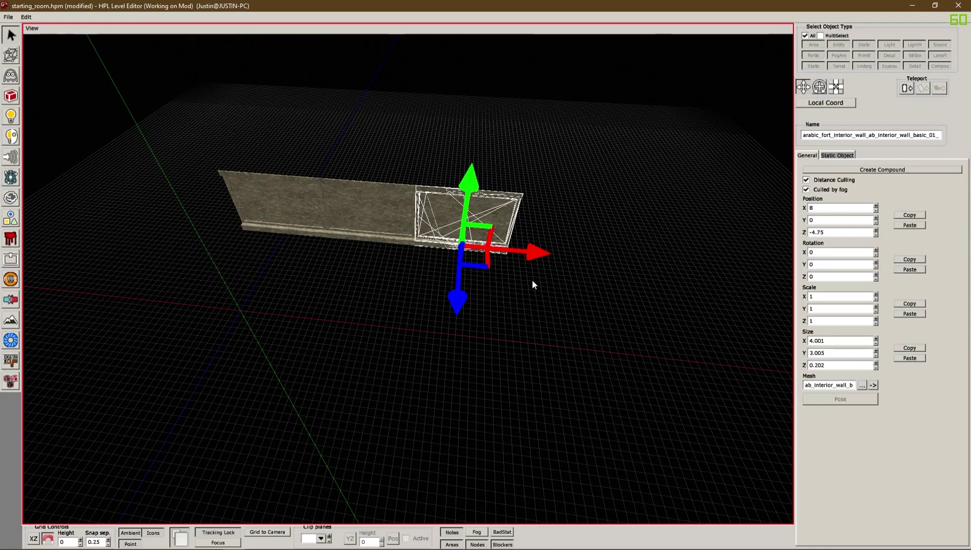
{"action": "left_click_drag", "start_coordinate": [523, 253], "coordinate": [635, 247]}
{"action": "left_click_drag", "start_coordinate": [555, 295], "coordinate": [598, 288], "text": "alt"}
{"action": "scroll", "coordinate": [603, 254], "scroll_direction": "up", "scroll_amount": 4}
{"action": "middle_click_drag", "start_coordinate": [604, 245], "coordinate": [555, 337], "text": "alt"}
{"action": "scroll", "coordinate": [553, 332], "scroll_direction": "down", "scroll_amount": 5}
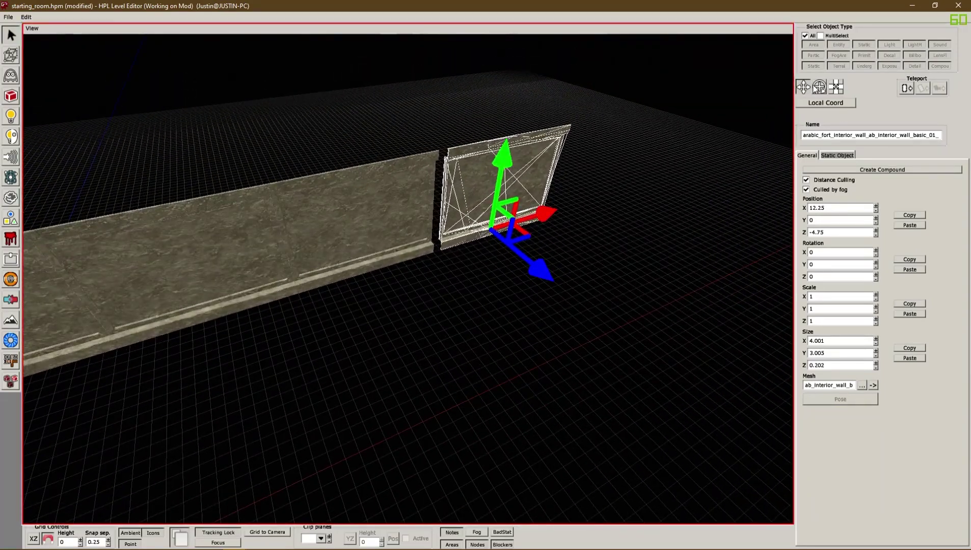
{"action": "key", "text": "e"}
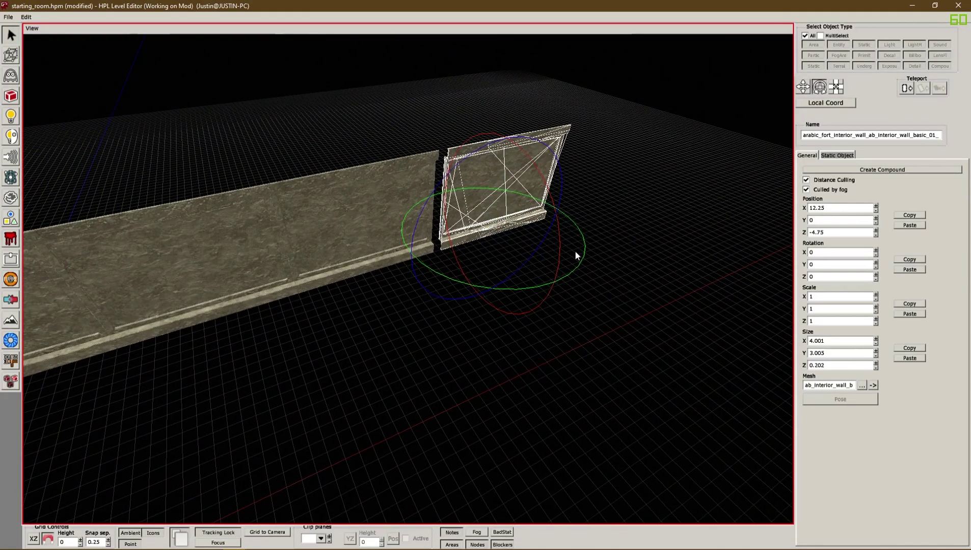
{"action": "left_click_drag", "start_coordinate": [581, 254], "coordinate": [512, 288]}
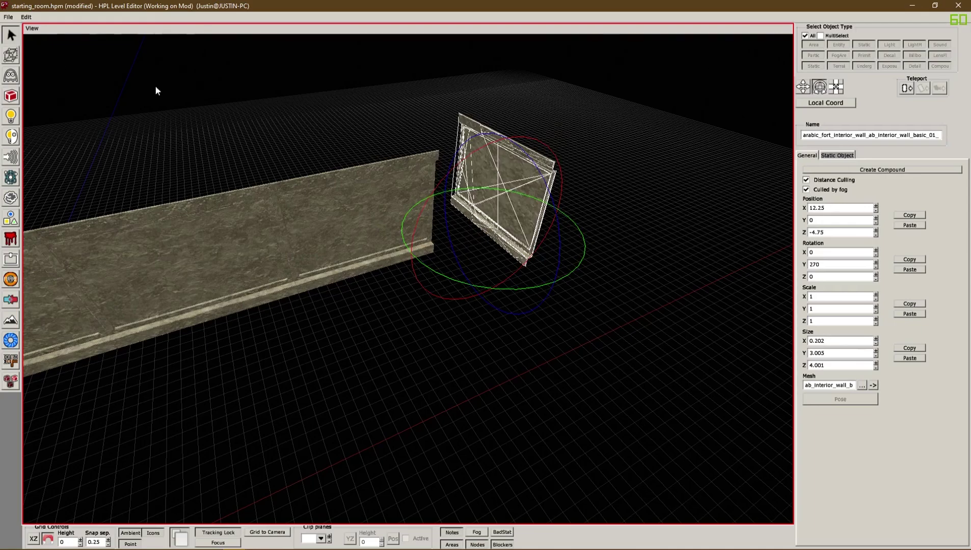
Move the rotated wall to X 10 and slide it against the end of the row to close the corner.
{"action": "left_click", "coordinate": [802, 88]}
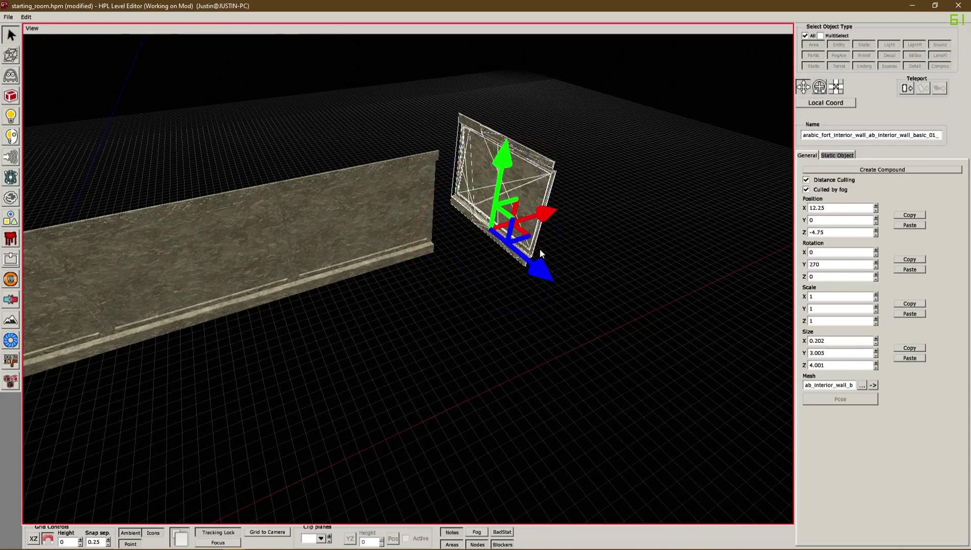
{"action": "left_click_drag", "start_coordinate": [532, 217], "coordinate": [540, 372]}
{"action": "middle_click_drag", "start_coordinate": [414, 368], "coordinate": [425, 318]}
{"action": "left_click", "coordinate": [433, 352]}
{"action": "scroll", "coordinate": [437, 344], "scroll_direction": "up", "scroll_amount": 4}
{"action": "scroll", "coordinate": [438, 318], "scroll_direction": "down", "scroll_amount": 3}
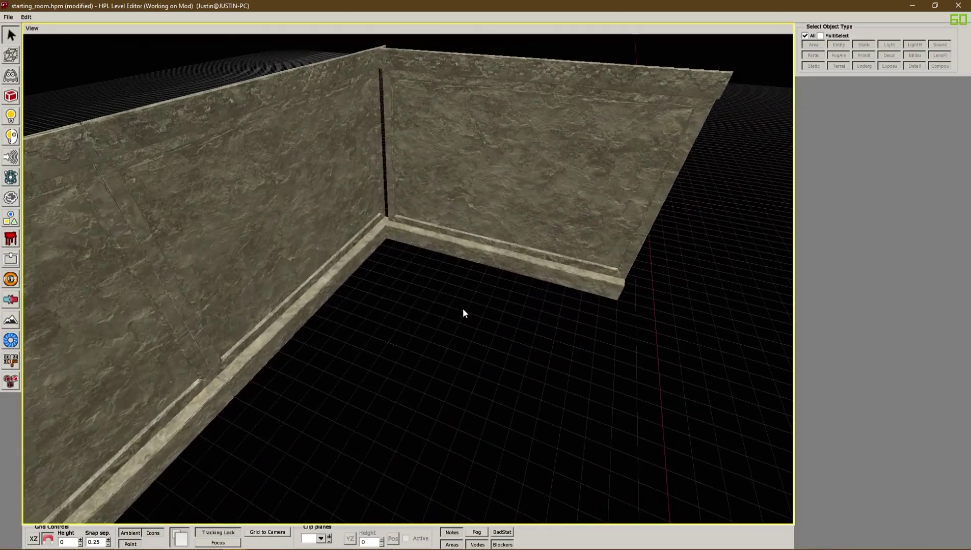
{"action": "left_click", "coordinate": [476, 248]}
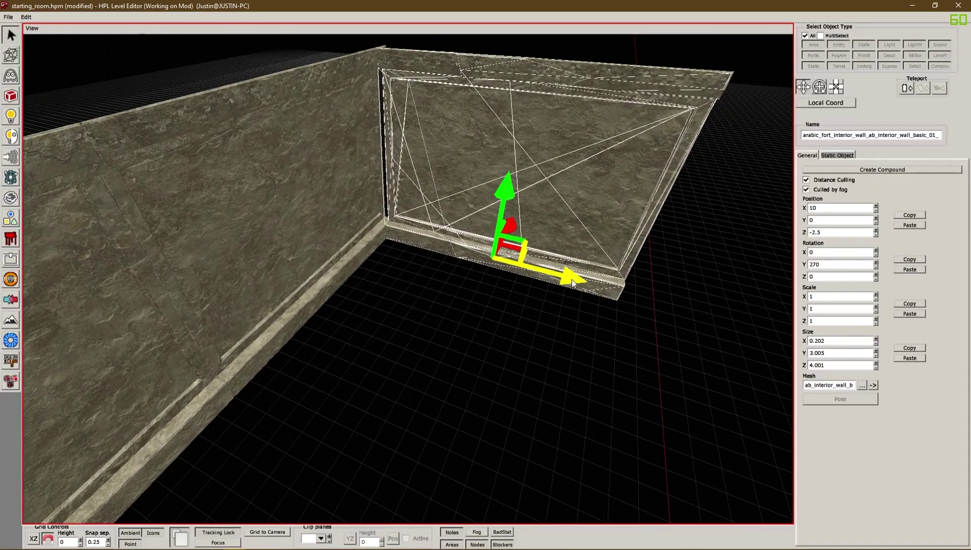
{"action": "mouse_move", "coordinate": [571, 279]}
{"action": "left_mouse_down"}
{"action": "mouse_move", "coordinate": [559, 271]}
{"action": "mouse_move", "coordinate": [557, 293]}
{"action": "left_mouse_up"}
{"action": "left_click", "coordinate": [563, 315]}
Duplicate the side wall along the Z axis and set the copy flush with it at Z 1.25.
{"action": "scroll", "coordinate": [564, 320], "scroll_direction": "down", "scroll_amount": 4}
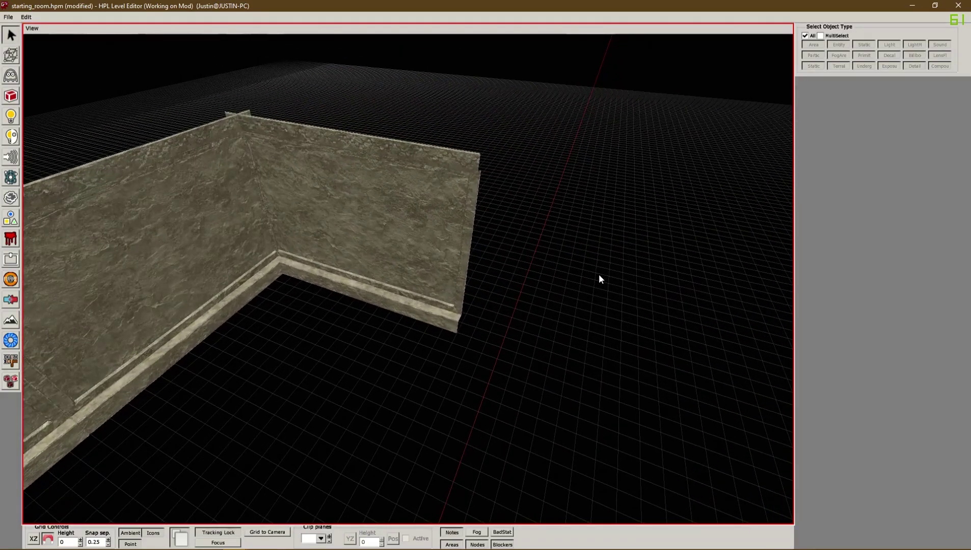
{"action": "left_click", "coordinate": [313, 230]}
{"action": "left_click_drag", "start_coordinate": [434, 318], "coordinate": [648, 384]}
{"action": "middle_click_drag", "start_coordinate": [648, 383], "coordinate": [590, 367]}
{"action": "left_click_drag", "start_coordinate": [590, 367], "coordinate": [574, 361]}
Rotate a copy of the side wall to 180 degrees about Y and fit it at Z 7.25 to start the opposite wall.
{"action": "middle_click_drag", "start_coordinate": [689, 343], "coordinate": [611, 214]}
{"action": "scroll", "coordinate": [611, 214], "scroll_direction": "down", "scroll_amount": 5}
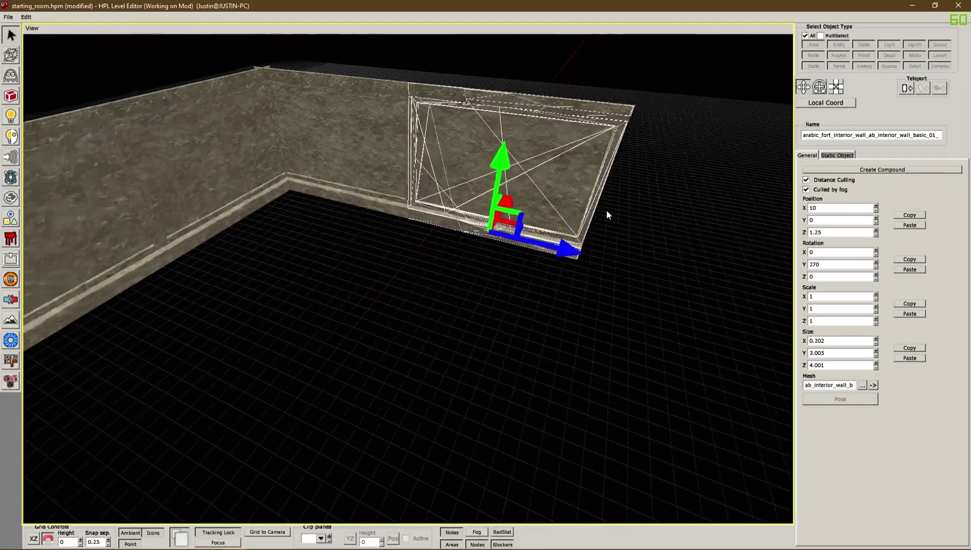
{"action": "left_click_drag", "start_coordinate": [589, 222], "coordinate": [662, 339], "text": "alt"}
{"action": "key", "text": "r"}
{"action": "left_click_drag", "start_coordinate": [731, 332], "coordinate": [555, 291]}
{"action": "scroll", "coordinate": [555, 291], "scroll_direction": "up", "scroll_amount": 3}
{"action": "left_click", "coordinate": [803, 86]}
{"action": "left_click_drag", "start_coordinate": [332, 253], "coordinate": [530, 277]}
{"action": "left_click_drag", "start_coordinate": [530, 278], "coordinate": [446, 323]}
Duplicate the opposite wall's segment along the X axis, end to end, until the last copy sits at X -4.
{"action": "left_click_drag", "start_coordinate": [446, 324], "coordinate": [571, 316], "text": "alt"}
{"action": "key", "text": "ctrl+d"}
{"action": "left_click_drag", "start_coordinate": [395, 306], "coordinate": [556, 318]}
{"action": "middle_click_drag", "start_coordinate": [556, 317], "coordinate": [360, 308], "text": "alt"}
{"action": "key", "text": "ctrl+d"}
{"action": "left_click_drag", "start_coordinate": [359, 309], "coordinate": [533, 317]}
{"action": "mouse_move", "coordinate": [533, 317]}
{"action": "left_mouse_down", "text": "alt"}
{"action": "mouse_move", "coordinate": [428, 327]}
{"action": "mouse_move", "coordinate": [535, 320]}
{"action": "left_mouse_up", "text": "alt"}
{"action": "middle_click_drag", "start_coordinate": [535, 319], "coordinate": [333, 289], "text": "alt"}
{"action": "left_click_drag", "start_coordinate": [334, 285], "coordinate": [507, 289]}
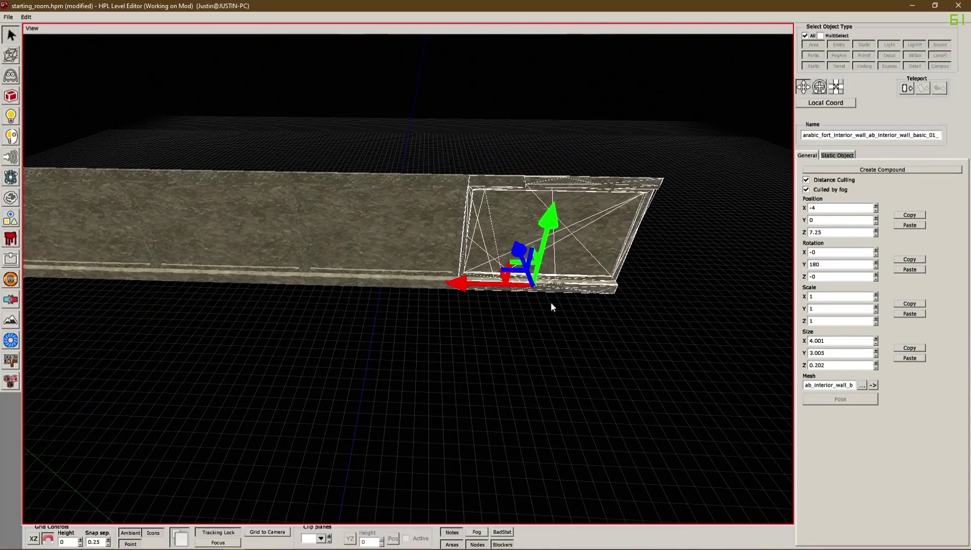
Rotate a copy of the last segment a quarter turn and fit it into the open corner to start the fourth side.
{"action": "key", "text": "r"}
{"action": "left_click_drag", "start_coordinate": [629, 315], "coordinate": [607, 318]}
{"action": "key", "text": "w"}
{"action": "left_click_drag", "start_coordinate": [301, 263], "coordinate": [385, 276]}
{"action": "left_click_drag", "start_coordinate": [439, 335], "coordinate": [467, 286]}
{"action": "left_click_drag", "start_coordinate": [468, 286], "coordinate": [418, 341], "text": "alt"}
{"action": "left_click_drag", "start_coordinate": [410, 351], "coordinate": [390, 347]}
{"action": "left_click", "coordinate": [432, 355]}
{"action": "key", "text": "ctrl+z"}
{"action": "key", "text": "ctrl+z"}
Duplicate the fourth side's segment along the Z axis and align the copies to close the room's outline.
{"action": "left_click_drag", "start_coordinate": [473, 352], "coordinate": [529, 289], "text": "alt"}
{"action": "scroll", "coordinate": [529, 288], "scroll_direction": "down", "scroll_amount": 5}
{"action": "key", "text": "ctrl+d"}
{"action": "left_click_drag", "start_coordinate": [286, 262], "coordinate": [708, 316]}
{"action": "key", "text": "ctrl+d"}
{"action": "left_click", "coordinate": [416, 267]}
{"action": "left_click_drag", "start_coordinate": [531, 278], "coordinate": [429, 275]}
{"action": "left_click", "coordinate": [482, 345]}
Examine the closed ring of walls from inside the room and from above for gaps at the corners.
{"action": "middle_click_drag", "start_coordinate": [482, 345], "coordinate": [513, 288]}
{"action": "middle_click_drag", "start_coordinate": [407, 297], "coordinate": [498, 237]}
{"action": "scroll", "coordinate": [512, 368], "scroll_direction": "up", "scroll_amount": 3}
{"action": "scroll", "coordinate": [514, 367], "scroll_direction": "down", "scroll_amount": 1}
{"action": "middle_click_drag", "start_coordinate": [475, 290], "coordinate": [557, 304]}
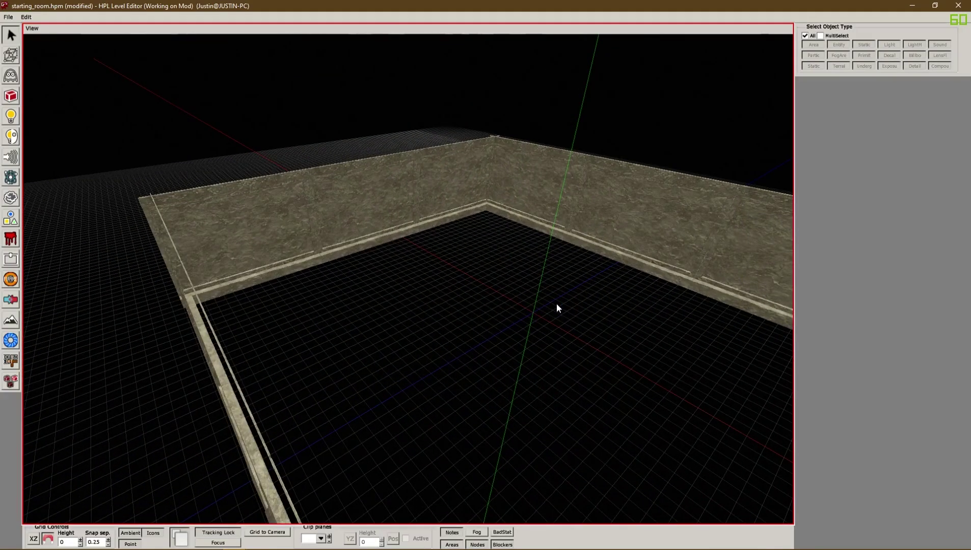
{"action": "middle_click_drag", "start_coordinate": [556, 303], "coordinate": [438, 300]}
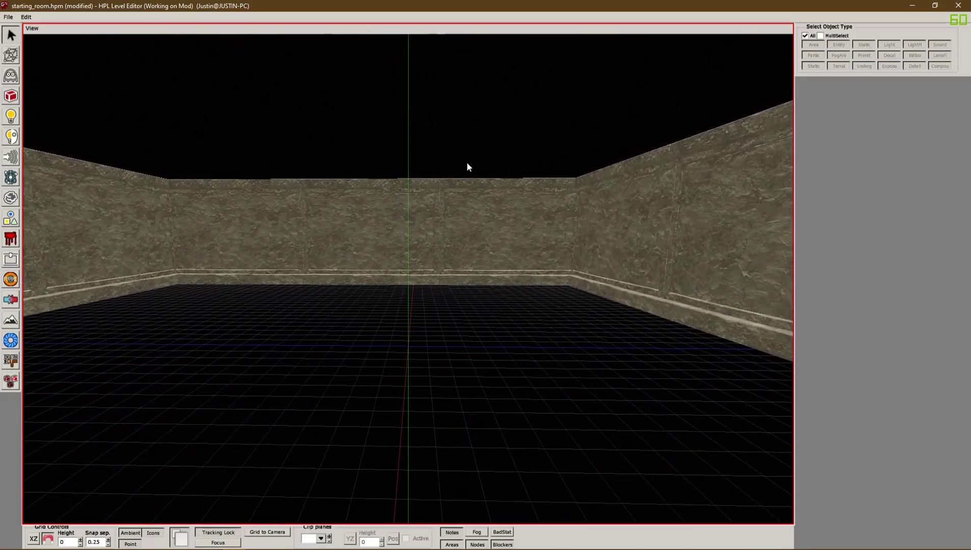
{"action": "middle_click_drag", "start_coordinate": [498, 304], "coordinate": [638, 392]}
{"action": "scroll", "coordinate": [639, 391], "scroll_direction": "down", "scroll_amount": 3}
{"action": "middle_click_drag", "start_coordinate": [643, 347], "coordinate": [449, 320]}
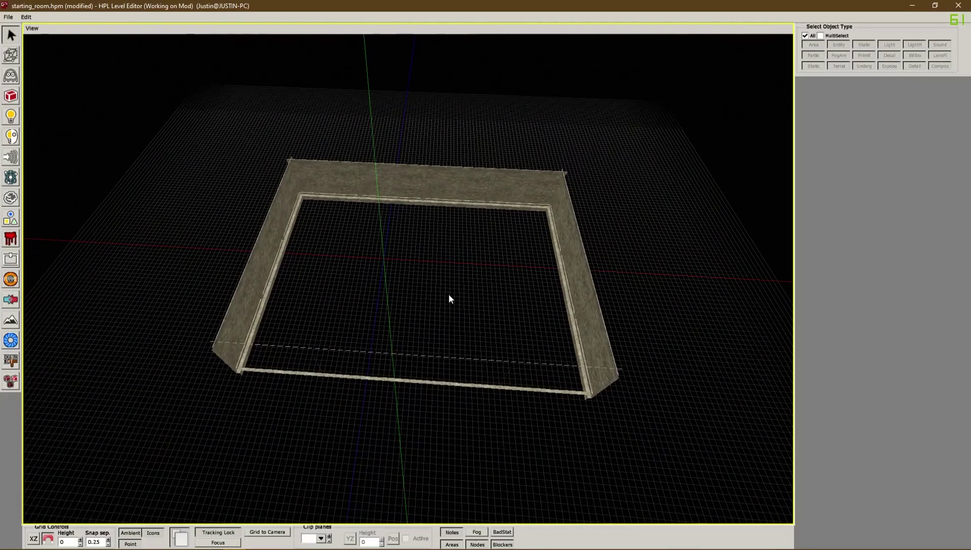
Select all the room's walls, duplicate them and raise the copies by about 3 units as an upper tier.
{"action": "middle_click_drag", "start_coordinate": [440, 282], "coordinate": [531, 324]}
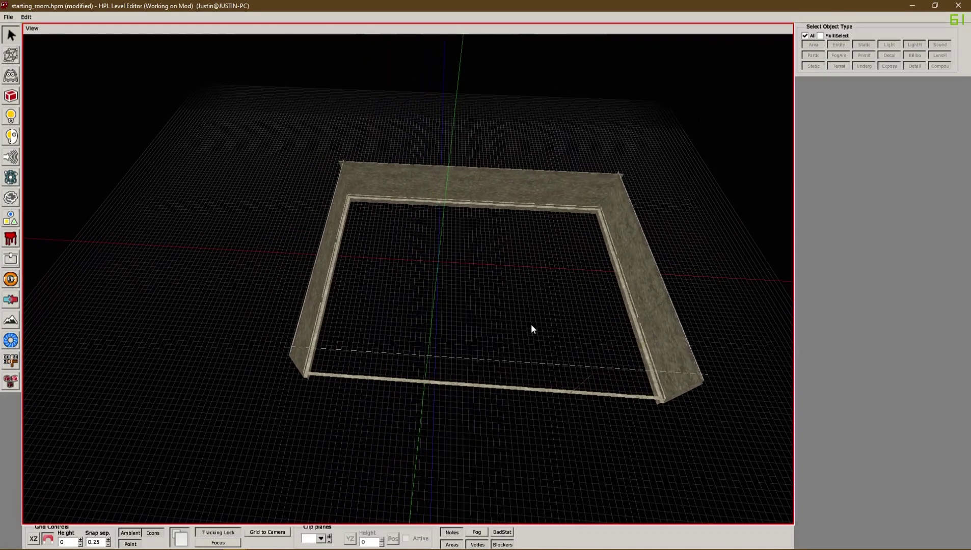
{"action": "left_click_drag", "start_coordinate": [308, 158], "coordinate": [704, 431]}
{"action": "middle_click_drag", "start_coordinate": [610, 412], "coordinate": [589, 395]}
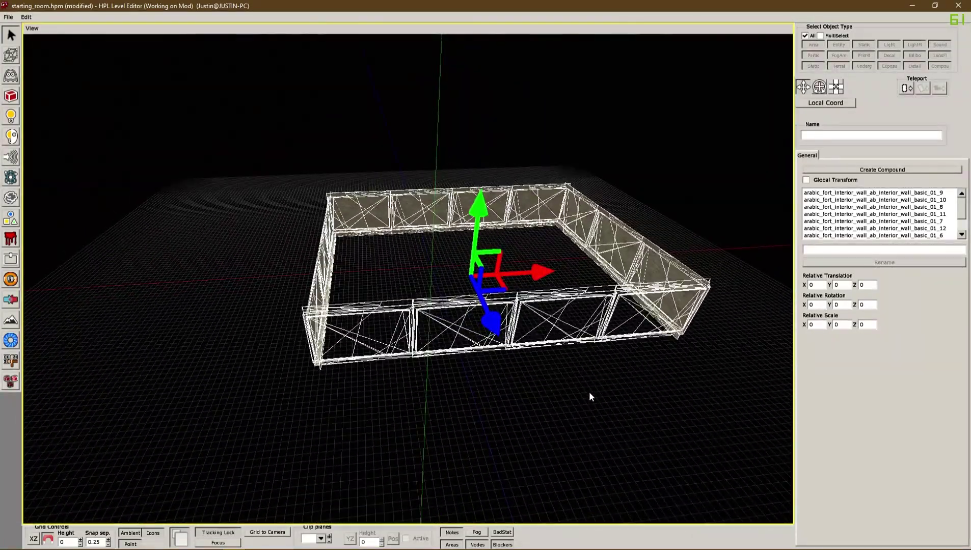
{"action": "key", "text": "ctrl+d"}
{"action": "left_click_drag", "start_coordinate": [479, 214], "coordinate": [486, 158]}
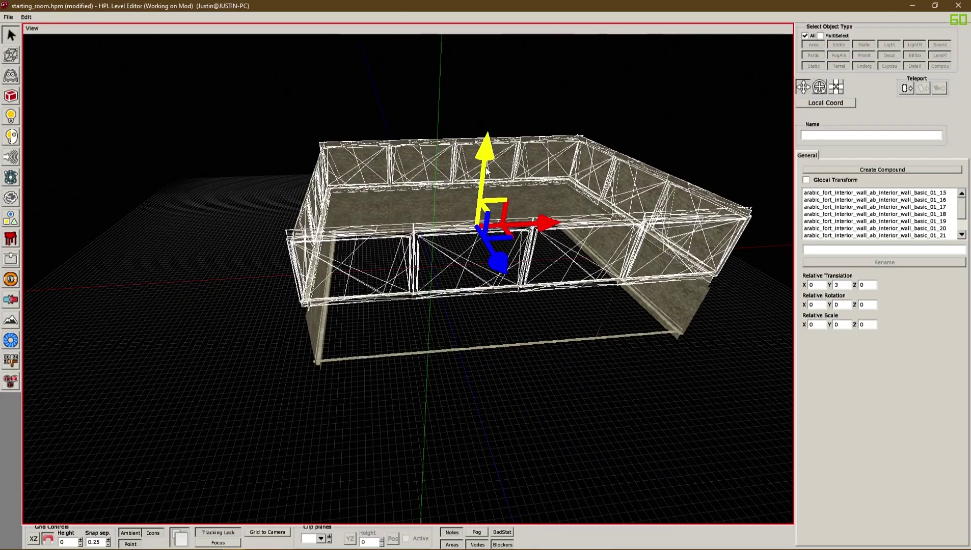
{"action": "middle_click_drag", "start_coordinate": [540, 323], "coordinate": [372, 199]}
{"action": "scroll", "coordinate": [474, 268], "scroll_direction": "up", "scroll_amount": 5}
{"action": "scroll", "coordinate": [355, 226], "scroll_direction": "up", "scroll_amount": 4}
{"action": "left_click_drag", "start_coordinate": [425, 125], "coordinate": [425, 115]}
{"action": "left_click", "coordinate": [529, 294]}
Examine the two tiers of walls from inside the room to choose a lower segment for a doorway.
{"action": "middle_click_drag", "start_coordinate": [529, 293], "coordinate": [454, 312]}
{"action": "scroll", "coordinate": [528, 250], "scroll_direction": "down", "scroll_amount": 5}
{"action": "scroll", "coordinate": [474, 286], "scroll_direction": "up", "scroll_amount": 5}
{"action": "scroll", "coordinate": [455, 261], "scroll_direction": "down", "scroll_amount": 5}
{"action": "scroll", "coordinate": [453, 295], "scroll_direction": "up", "scroll_amount": 5}
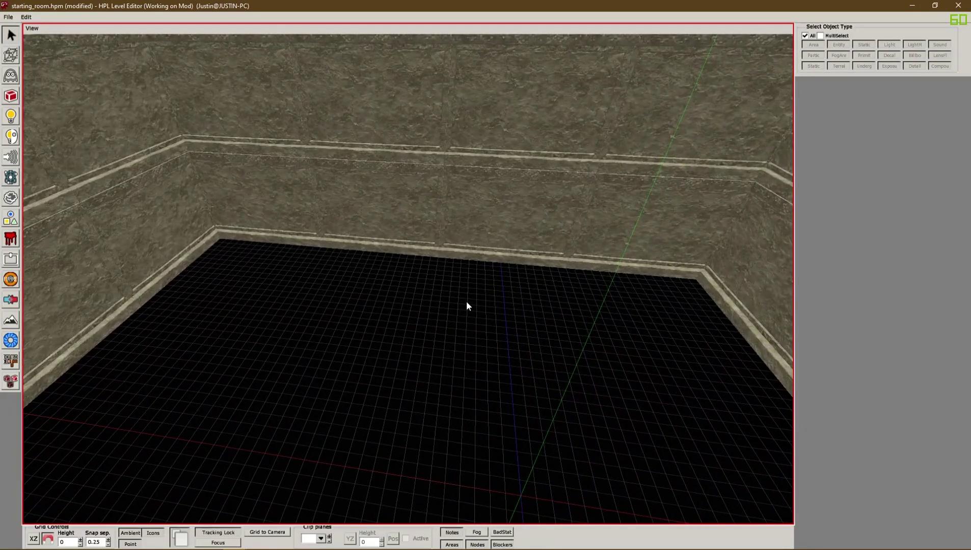
{"action": "middle_click_drag", "start_coordinate": [494, 301], "coordinate": [447, 235]}
{"action": "middle_click_drag", "start_coordinate": [448, 271], "coordinate": [362, 291]}
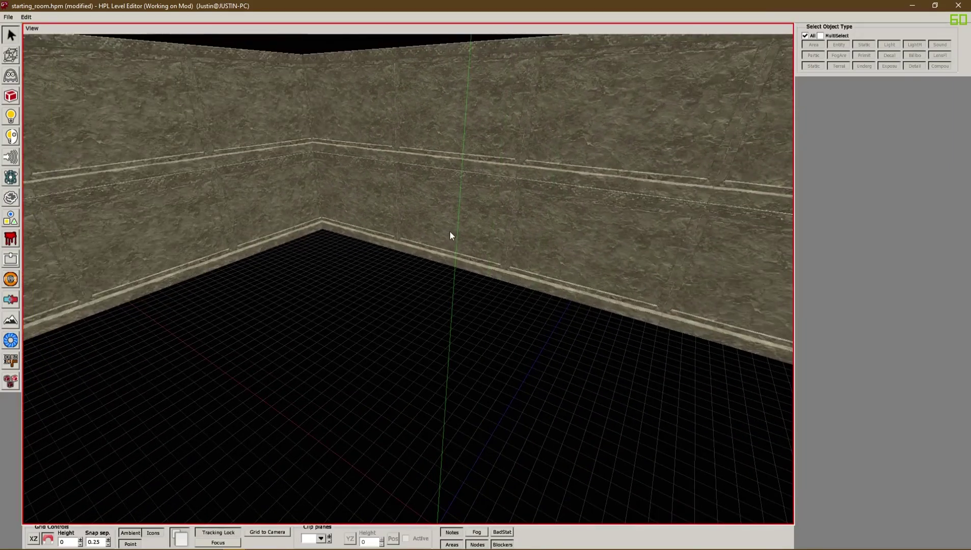
{"action": "left_click", "coordinate": [449, 230]}
{"action": "middle_click_drag", "start_coordinate": [428, 323], "coordinate": [442, 229]}
{"action": "left_click", "coordinate": [442, 229]}
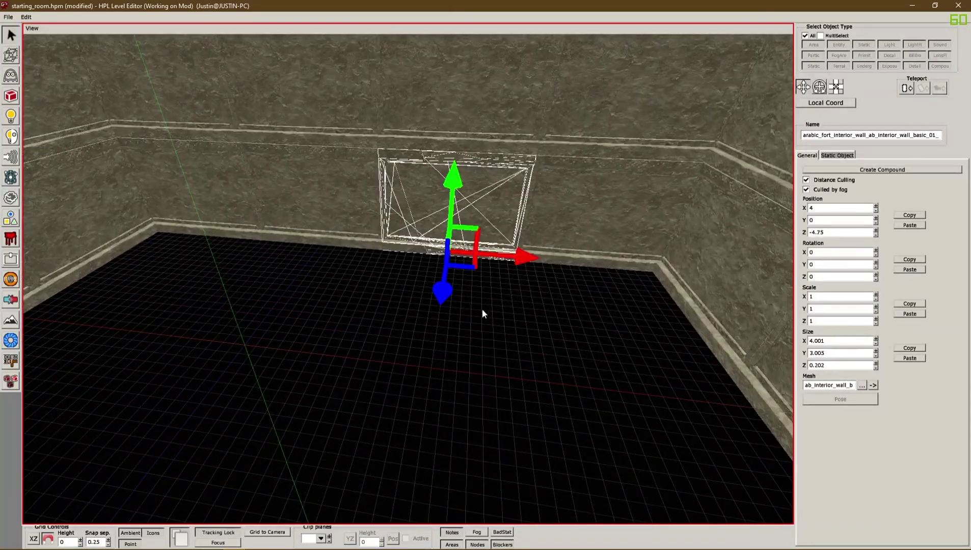
{"action": "middle_click_drag", "start_coordinate": [496, 334], "coordinate": [421, 214]}
Delete the lower wall segment at X 4, Z 7.25 and place the ab_interior_wall_basic_doorway piece in the gap.
{"action": "left_click", "coordinate": [461, 241]}
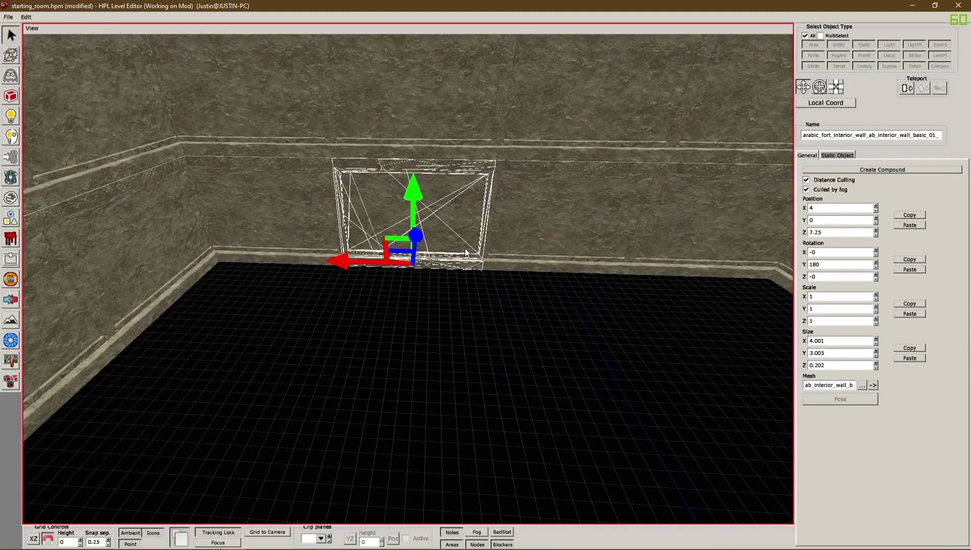
{"action": "key", "text": "Delete"}
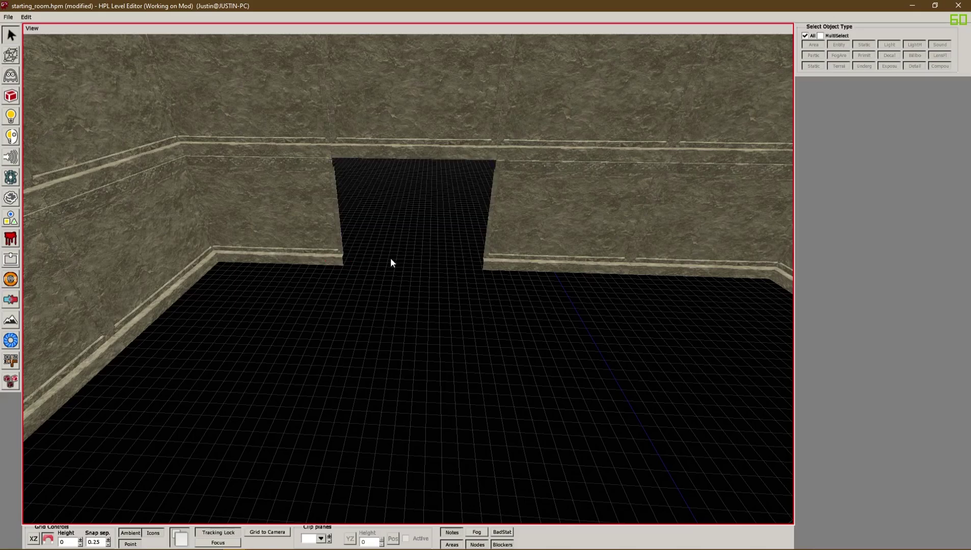
{"action": "left_click", "coordinate": [10, 97]}
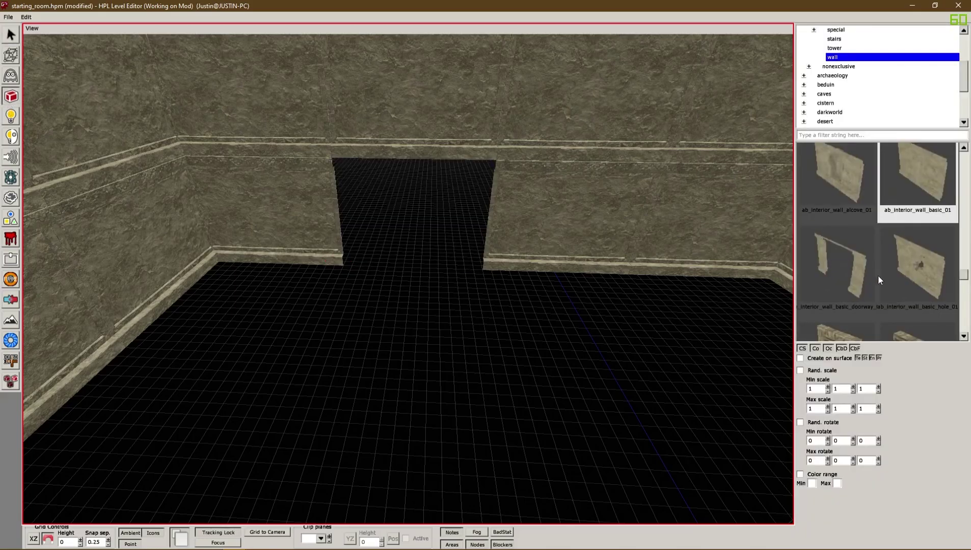
{"action": "left_click", "coordinate": [856, 267]}
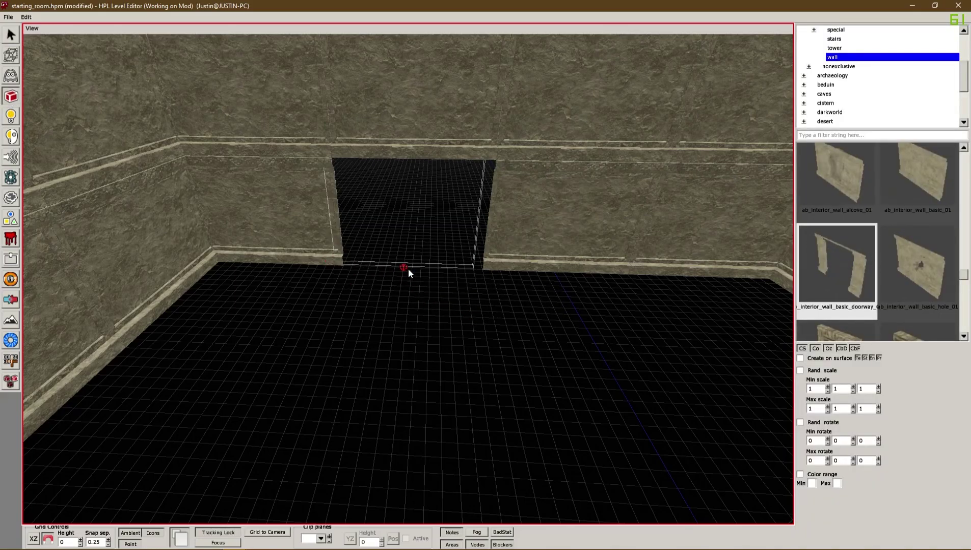
{"action": "left_click", "coordinate": [412, 269]}
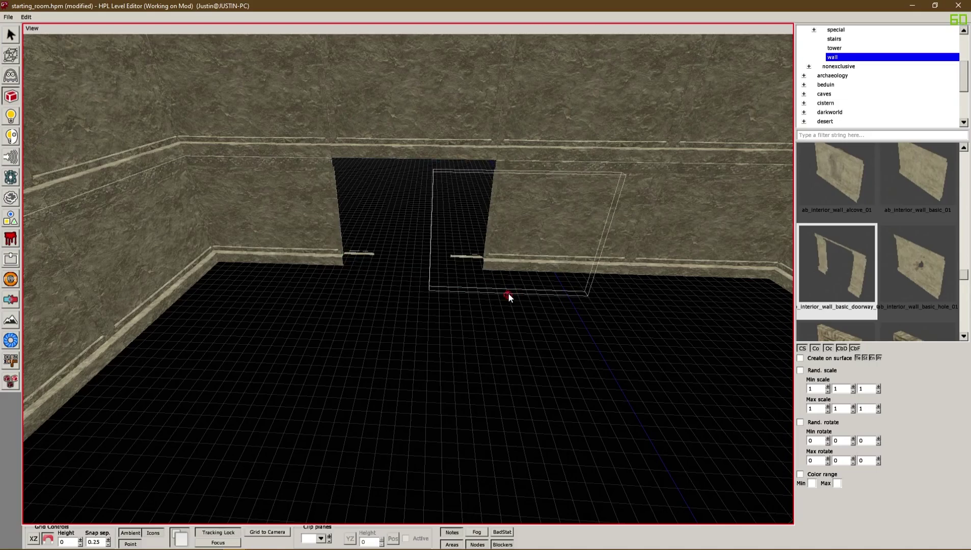
{"action": "left_click", "coordinate": [12, 37]}
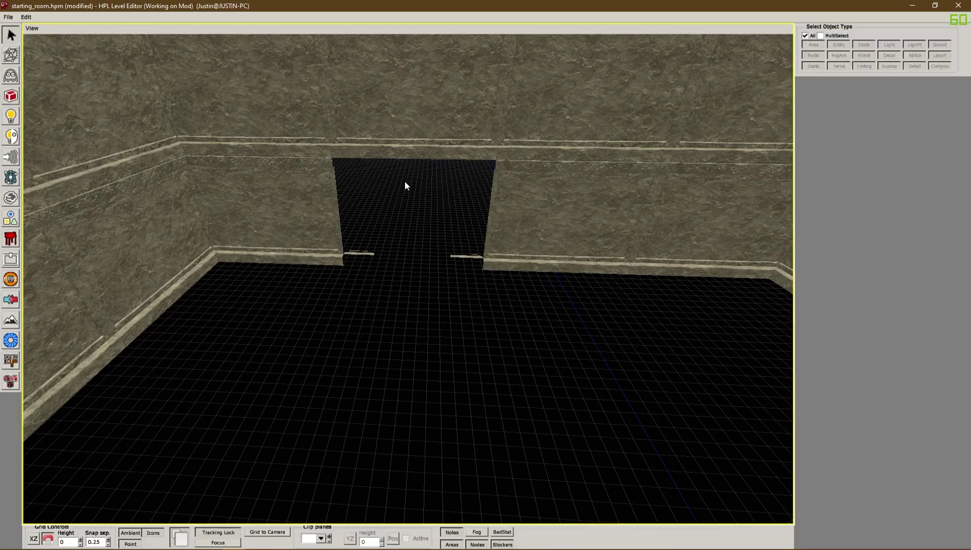
Rotate the doorway piece to 180 degrees around Y so its finished side faces into the room.
{"action": "middle_click_drag", "start_coordinate": [411, 180], "coordinate": [156, 182]}
{"action": "left_click", "coordinate": [337, 287]}
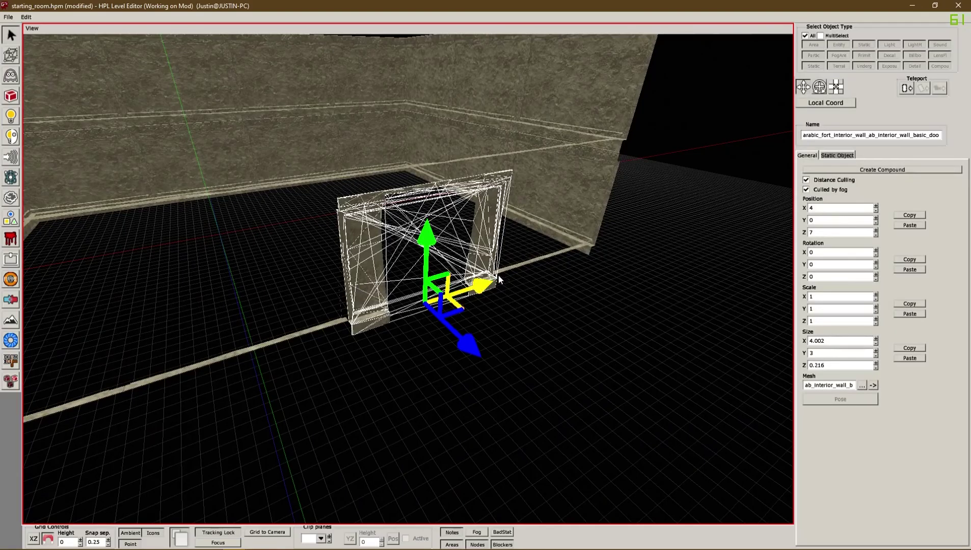
{"action": "key", "text": "r"}
{"action": "left_click_drag", "start_coordinate": [515, 327], "coordinate": [364, 382]}
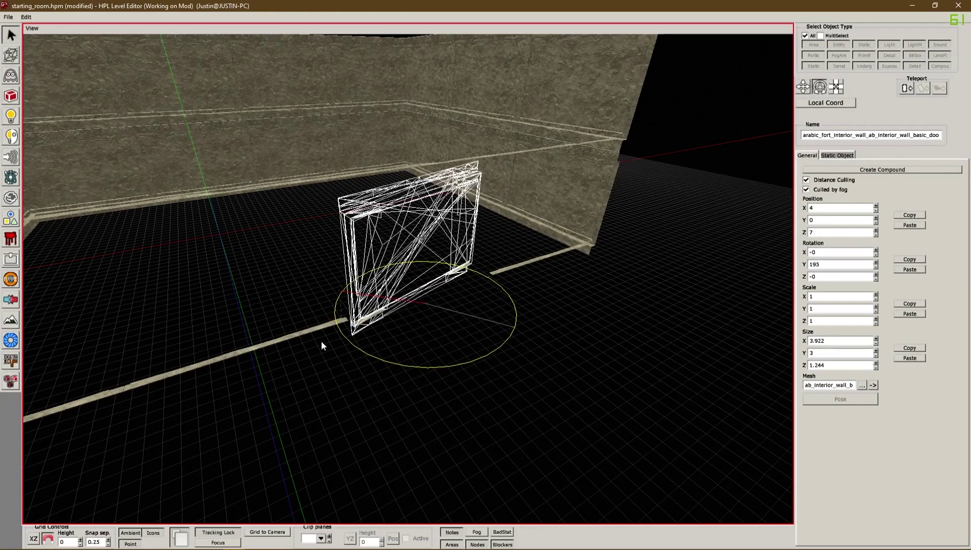
{"action": "key", "text": "Delete"}
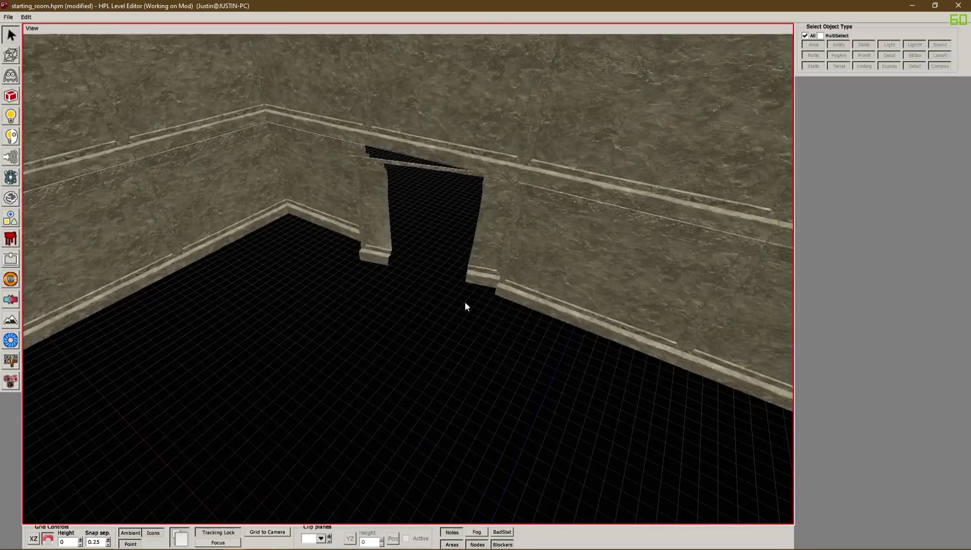
{"action": "left_click", "coordinate": [382, 260]}
{"action": "left_click_drag", "start_coordinate": [477, 326], "coordinate": [461, 329]}
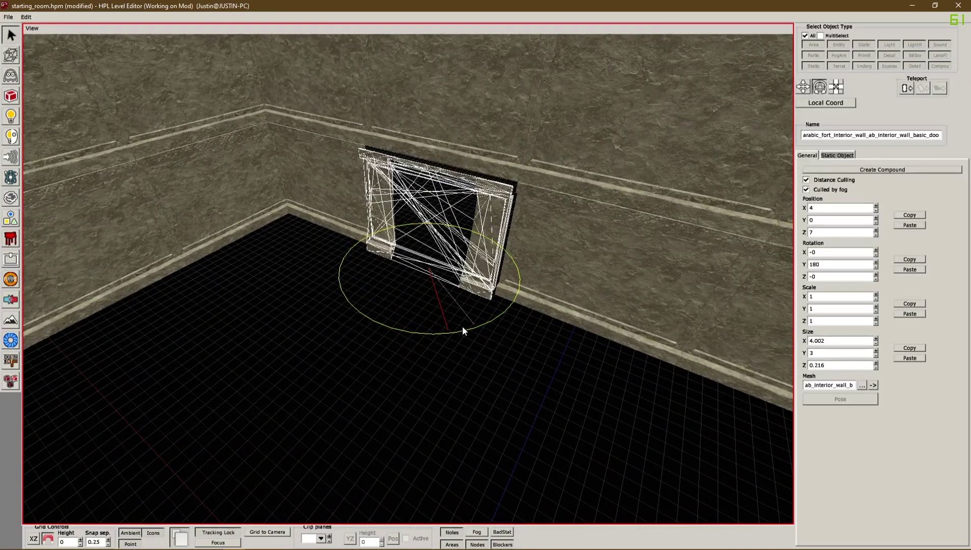
Move the doorway piece into line with the adjoining lower wall segments.
{"action": "left_click", "coordinate": [803, 87]}
{"action": "left_click_drag", "start_coordinate": [461, 238], "coordinate": [524, 336]}
{"action": "left_click", "coordinate": [524, 334]}
Delete the lower wall segment at X 4, Z -4.75, opposite the doorway.
{"action": "left_click_drag", "start_coordinate": [419, 324], "coordinate": [450, 301], "text": "alt"}
{"action": "middle_click_drag", "start_coordinate": [438, 273], "coordinate": [475, 212]}
{"action": "left_click", "coordinate": [474, 211]}
{"action": "middle_click_drag", "start_coordinate": [509, 306], "coordinate": [537, 362]}
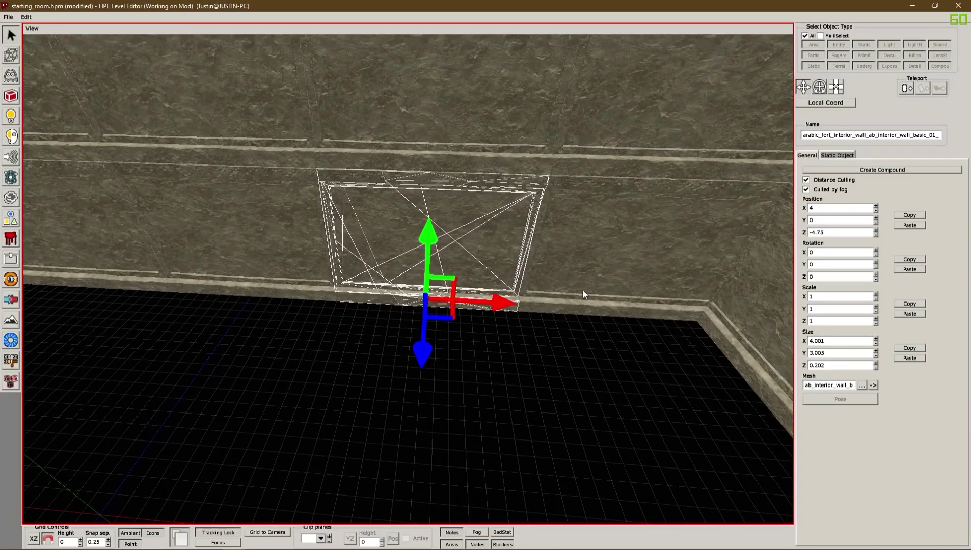
{"action": "left_click_drag", "start_coordinate": [544, 354], "coordinate": [547, 342], "text": "alt"}
{"action": "scroll", "coordinate": [547, 343], "scroll_direction": "down", "scroll_amount": 4}
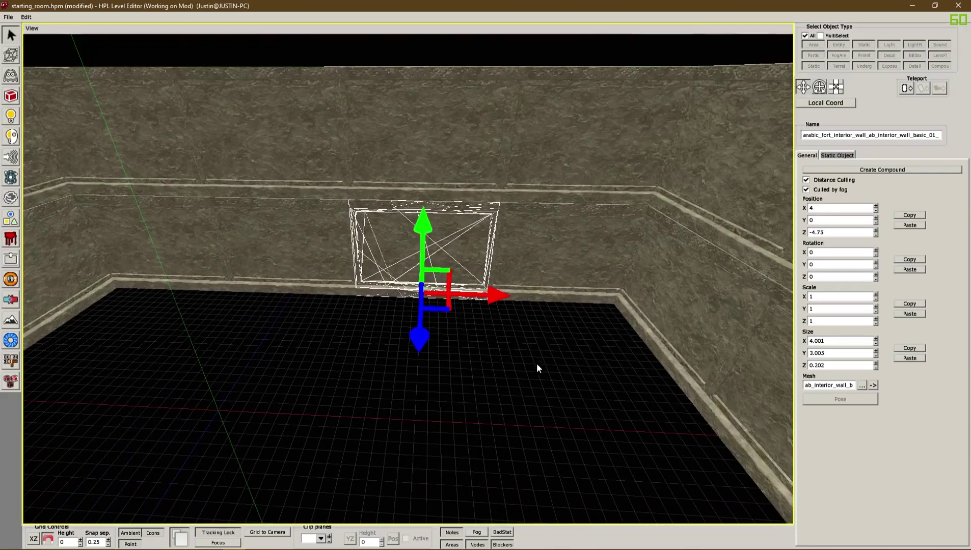
{"action": "middle_click_drag", "start_coordinate": [492, 308], "coordinate": [488, 361], "text": "alt"}
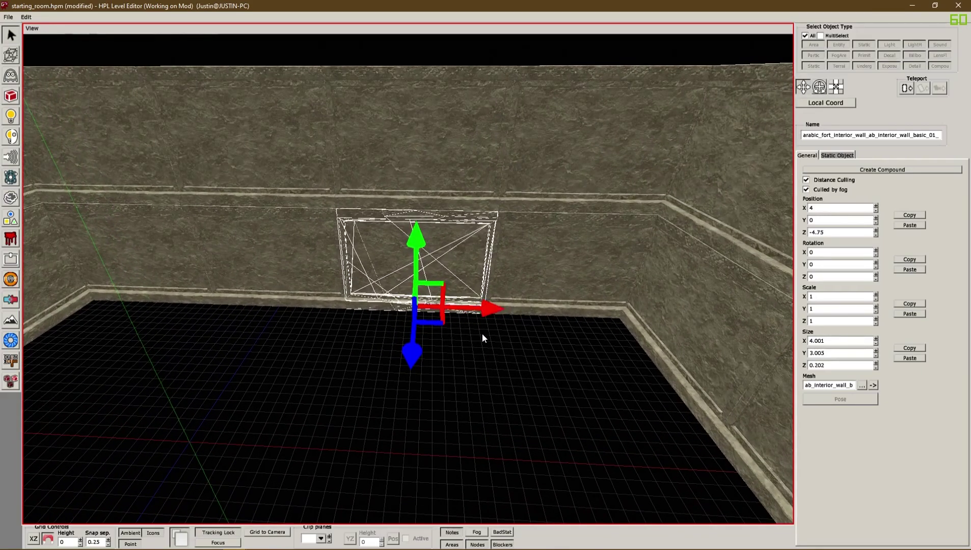
{"action": "key", "text": "Delete"}
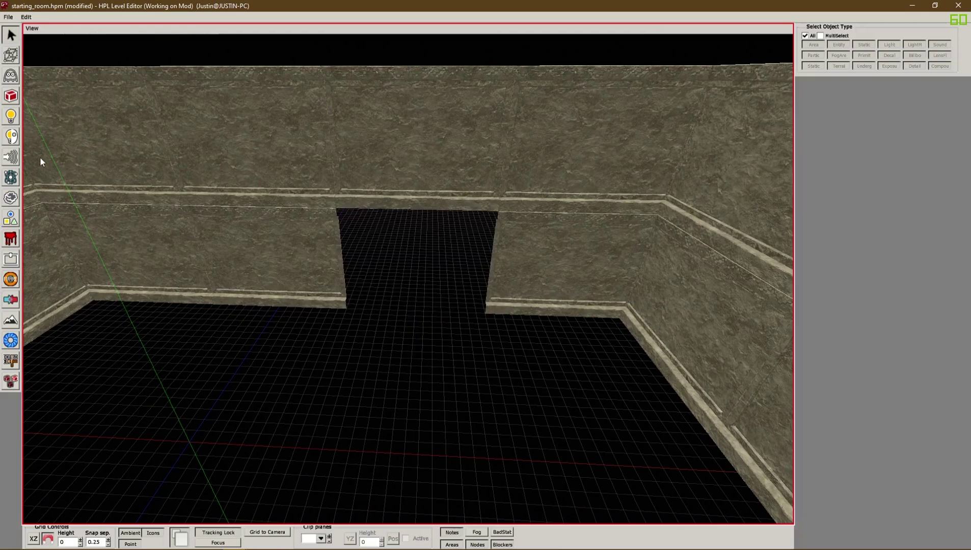
Place the ab_interior_wall_embrasure_01 static wall piece in the gap opposite the doorway.
{"action": "left_click", "coordinate": [11, 95]}
{"action": "scroll", "coordinate": [865, 260], "scroll_direction": "down", "scroll_amount": 3}
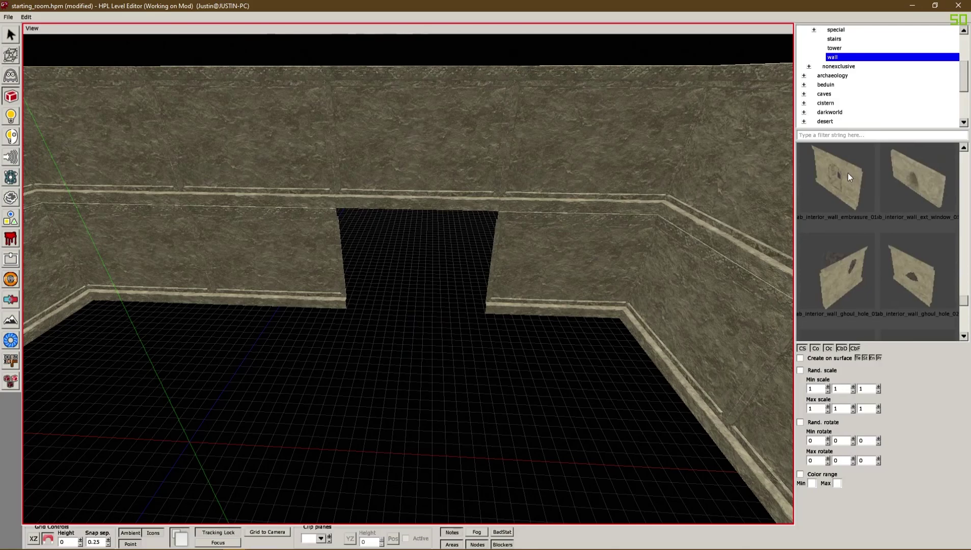
{"action": "left_click", "coordinate": [848, 177]}
{"action": "left_click", "coordinate": [416, 311]}
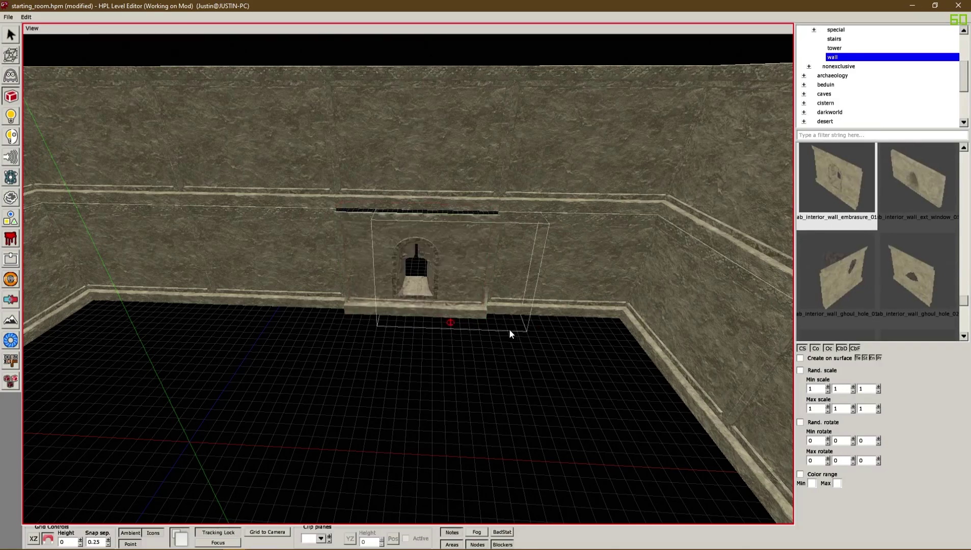
{"action": "scroll", "coordinate": [436, 332], "scroll_direction": "up", "scroll_amount": 3}
{"action": "key", "text": "ctrl+z"}
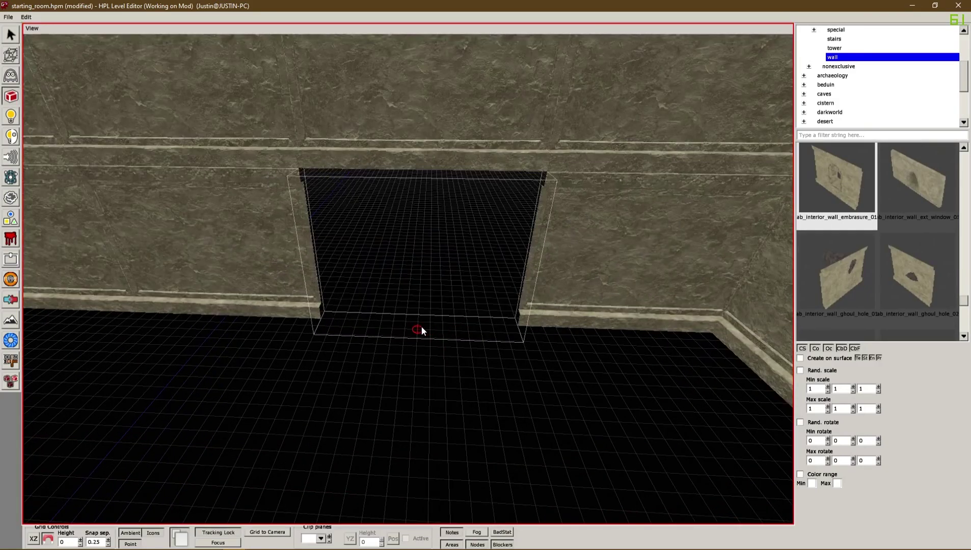
{"action": "left_click", "coordinate": [421, 326]}
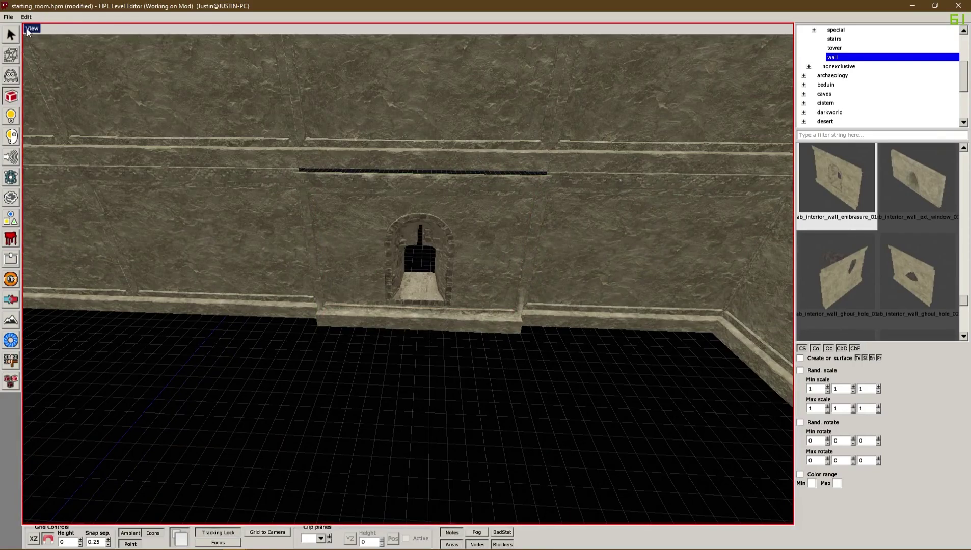
Move the embrasure wall piece back into line with the neighbouring wall segments.
{"action": "left_click", "coordinate": [16, 39]}
{"action": "left_click", "coordinate": [499, 251]}
{"action": "left_click_drag", "start_coordinate": [410, 363], "coordinate": [427, 298]}
{"action": "left_click", "coordinate": [455, 370]}
Examine the embrasure up close and the whole room from above, including the doorway and wall corners.
{"action": "right_click_drag", "start_coordinate": [427, 298], "coordinate": [427, 337], "text": "alt"}
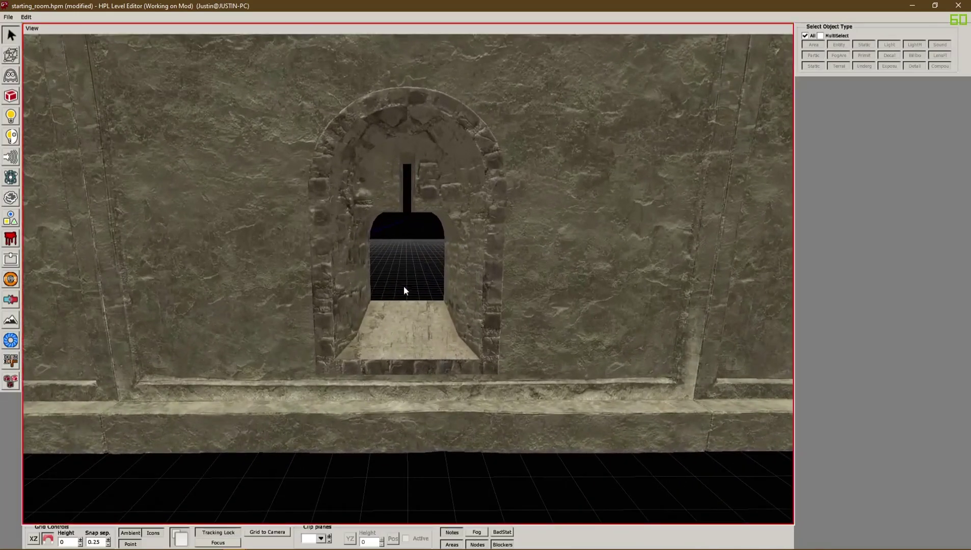
{"action": "left_click_drag", "start_coordinate": [391, 298], "coordinate": [485, 258], "text": "alt"}
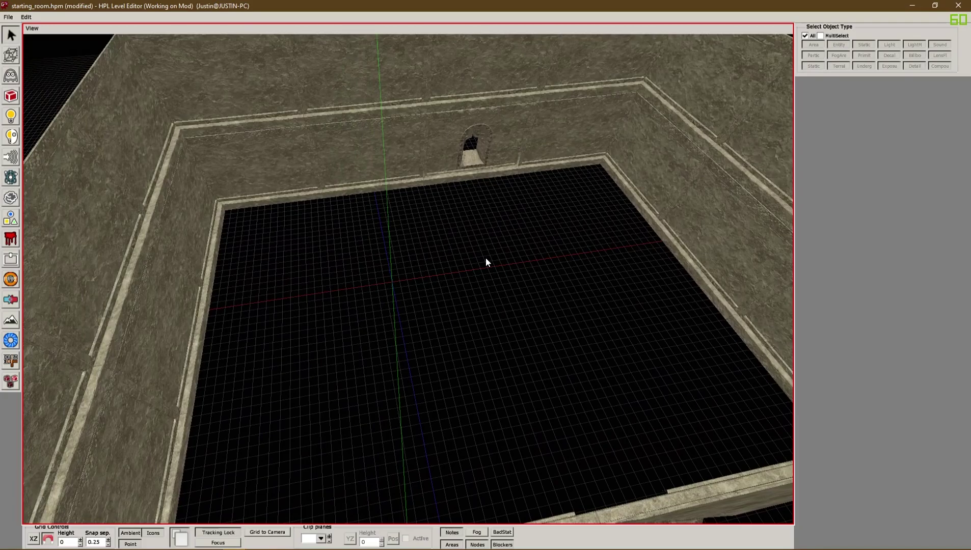
{"action": "left_click_drag", "start_coordinate": [487, 262], "coordinate": [335, 315], "text": "alt"}
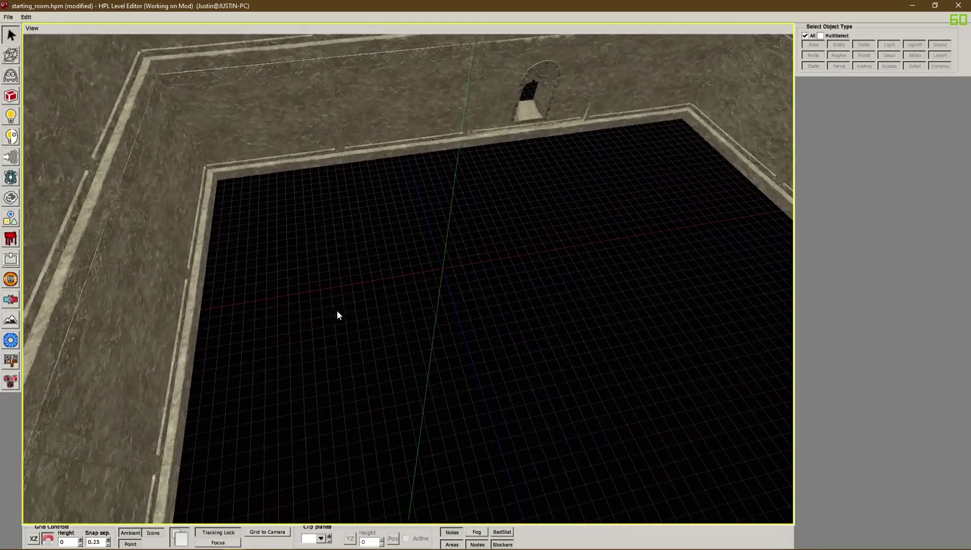
{"action": "left_click_drag", "start_coordinate": [547, 266], "coordinate": [407, 245], "text": "alt"}
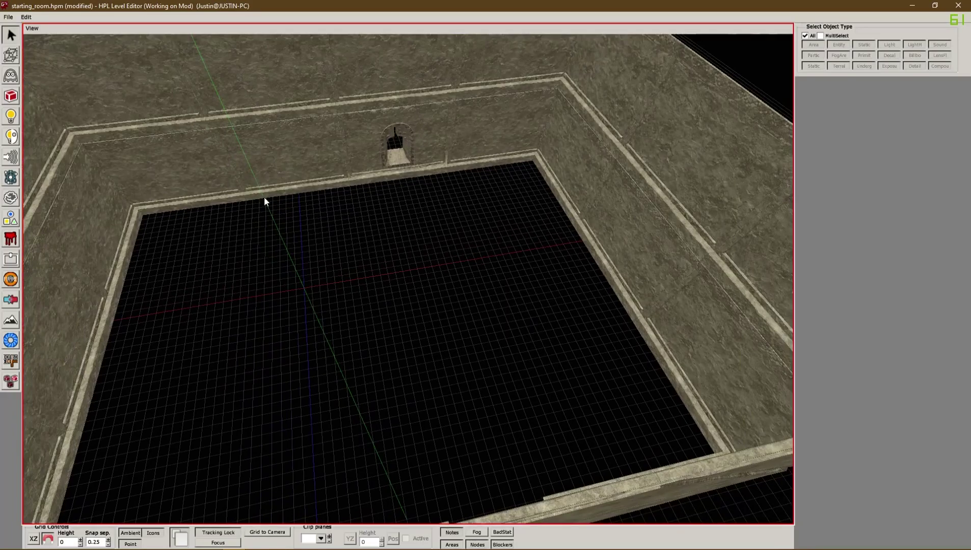
{"action": "left_click_drag", "start_coordinate": [615, 416], "coordinate": [639, 265], "text": "alt"}
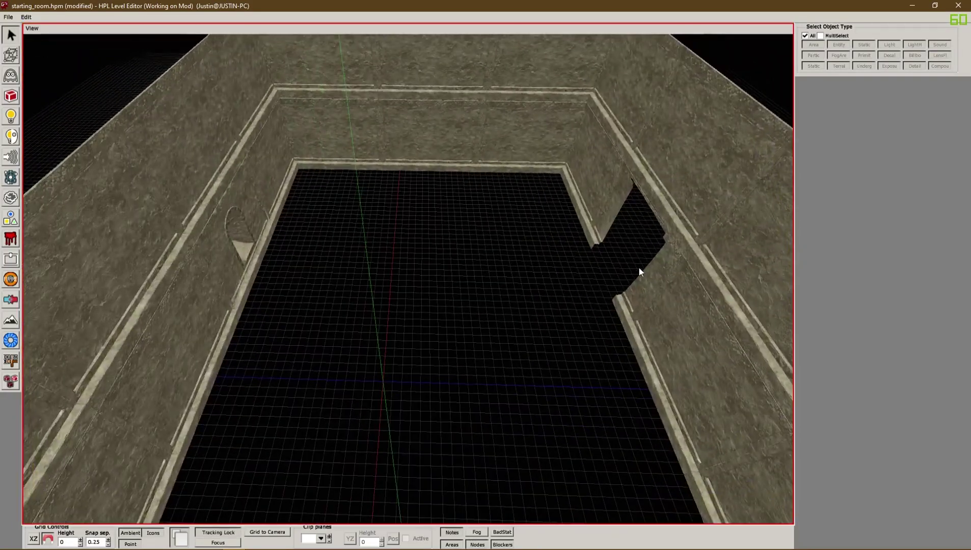
{"action": "left_click_drag", "start_coordinate": [597, 240], "coordinate": [633, 180], "text": "alt"}
{"action": "left_click_drag", "start_coordinate": [584, 217], "coordinate": [566, 271], "text": "alt"}
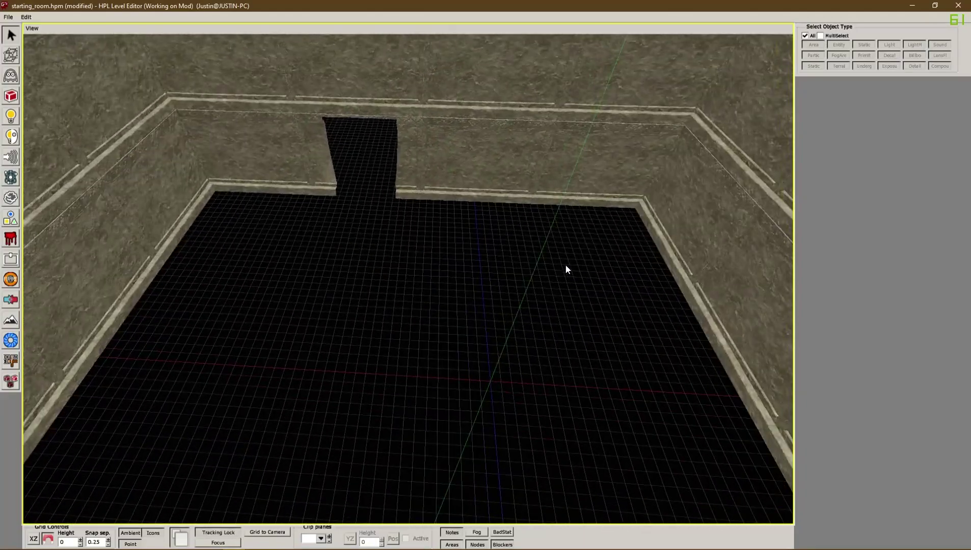
{"action": "left_click_drag", "start_coordinate": [487, 224], "coordinate": [505, 206], "text": "alt"}
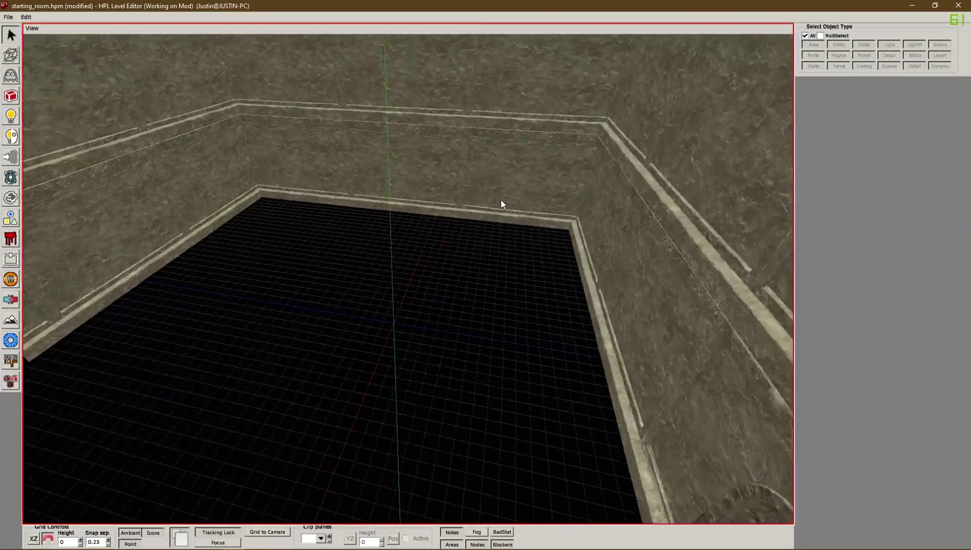
{"action": "left_click_drag", "start_coordinate": [433, 236], "coordinate": [392, 236], "text": "alt"}
{"action": "left_click_drag", "start_coordinate": [437, 269], "coordinate": [391, 265], "text": "alt"}
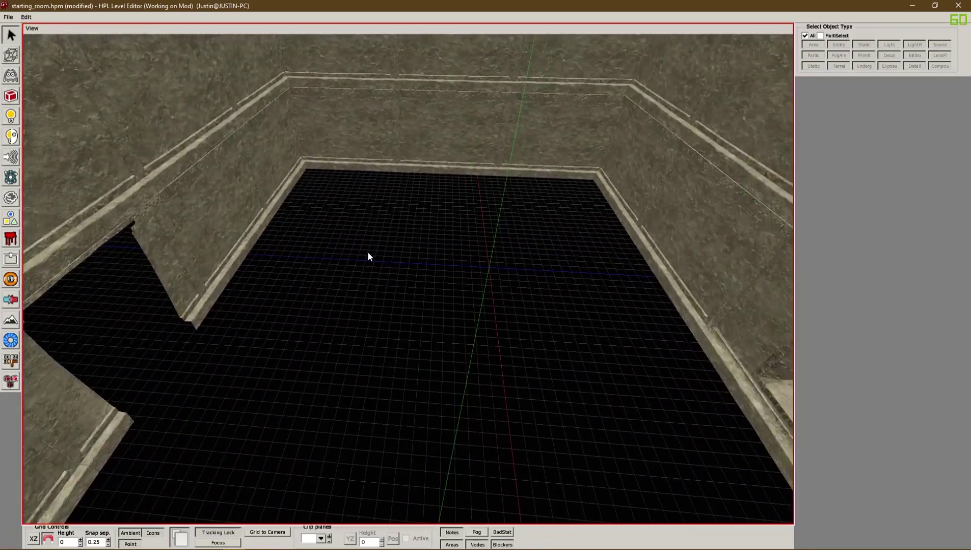
Set up a plane primitive with the ab_interior_floor_tiles_01.mat material from static_objects/arabic_fort/interior/floor.
{"action": "left_click", "coordinate": [15, 222]}
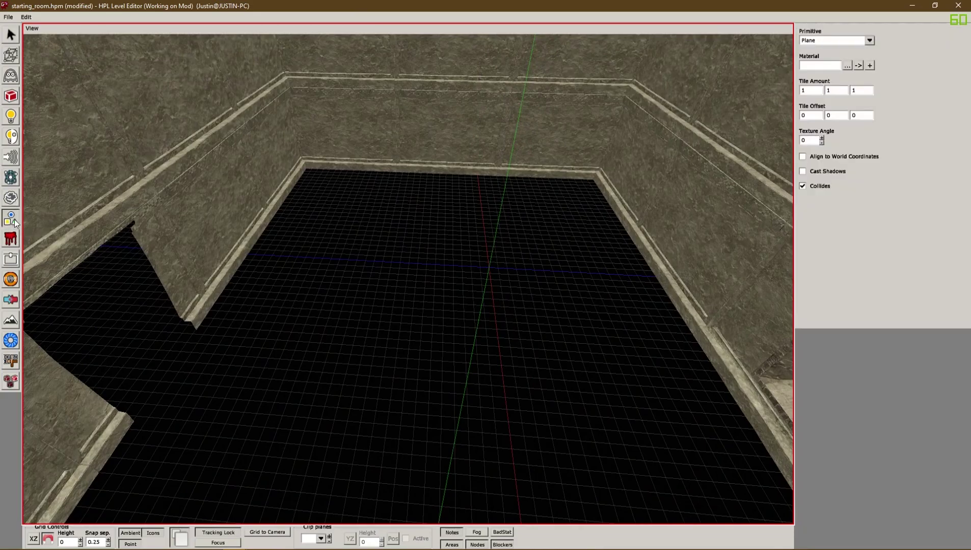
{"action": "left_click", "coordinate": [846, 66]}
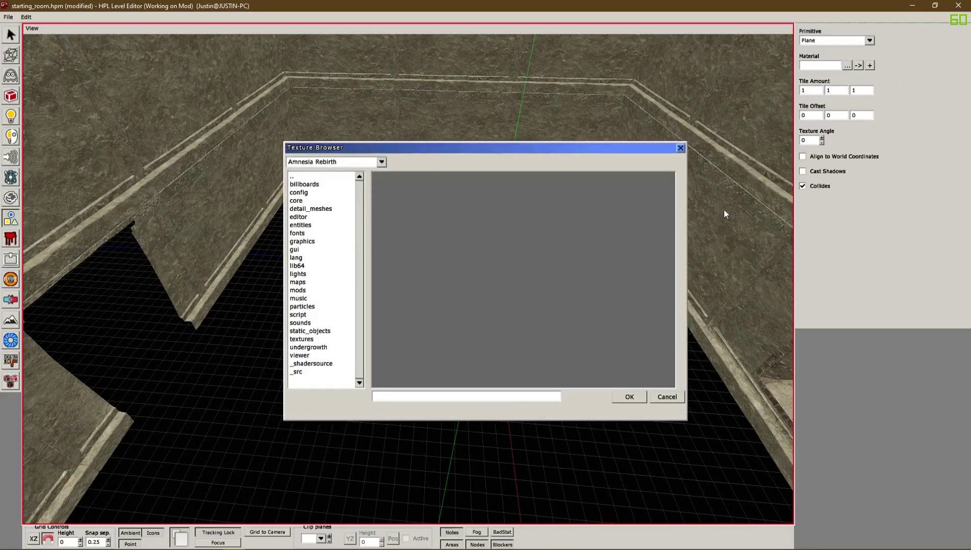
{"action": "double_click", "coordinate": [315, 331]}
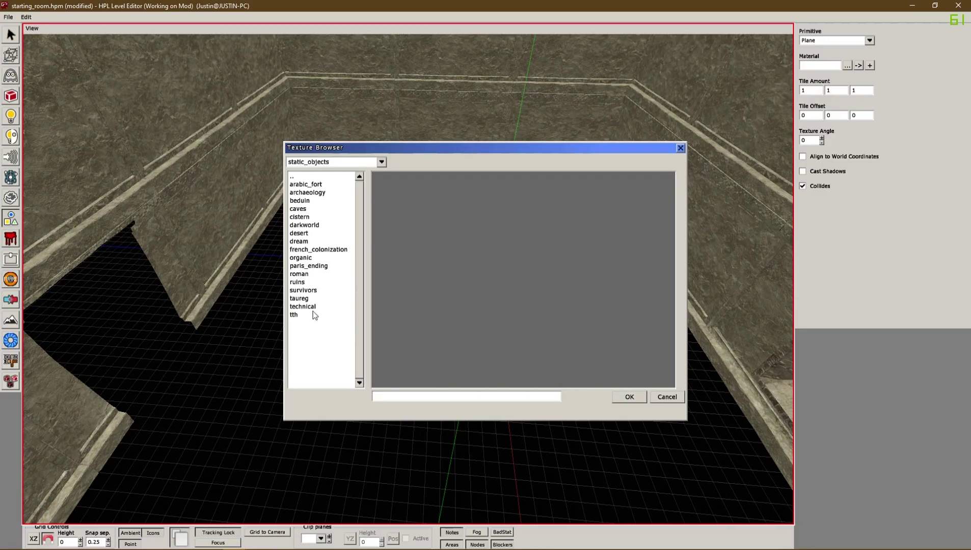
{"action": "double_click", "coordinate": [315, 185]}
{"action": "double_click", "coordinate": [316, 193]}
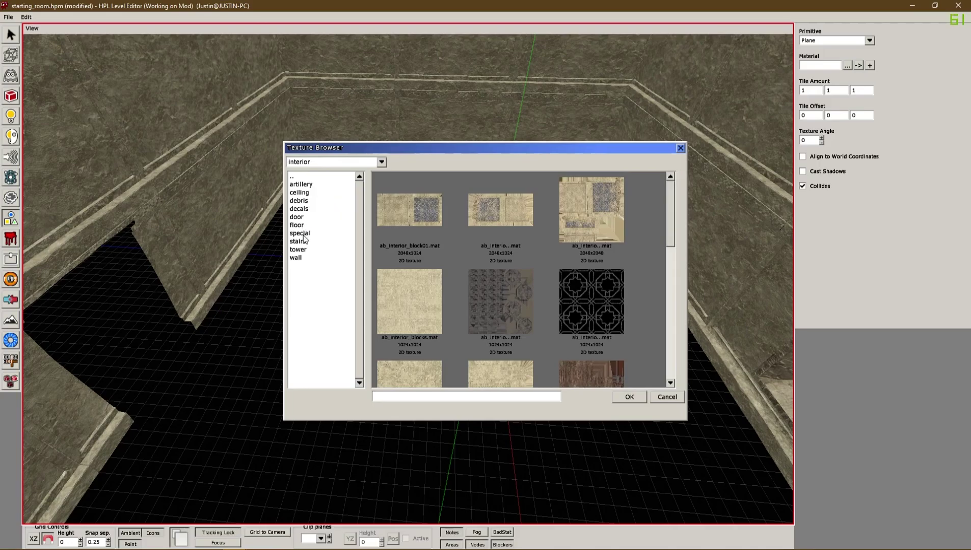
{"action": "double_click", "coordinate": [297, 225]}
{"action": "left_click", "coordinate": [412, 225]}
{"action": "left_click", "coordinate": [501, 221]}
{"action": "left_click", "coordinate": [617, 221]}
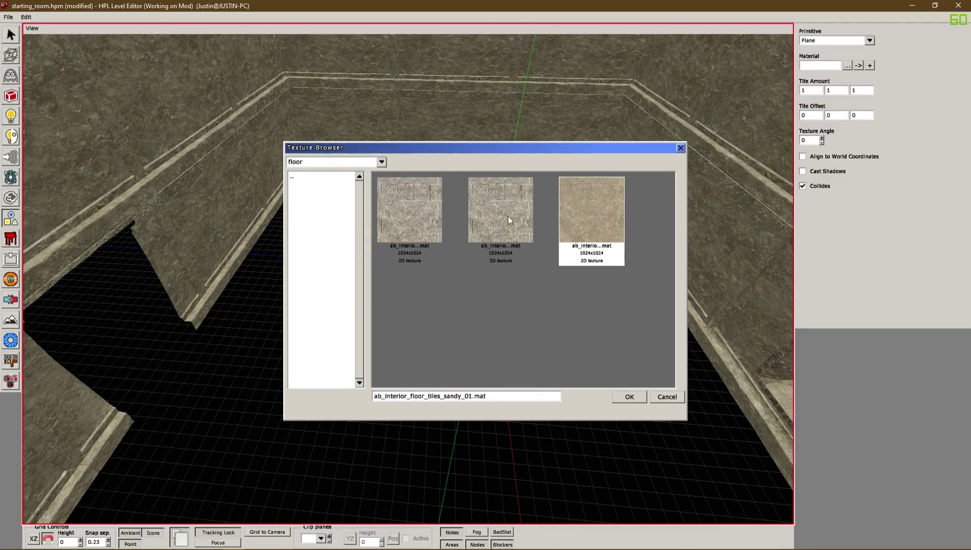
{"action": "left_click", "coordinate": [502, 235]}
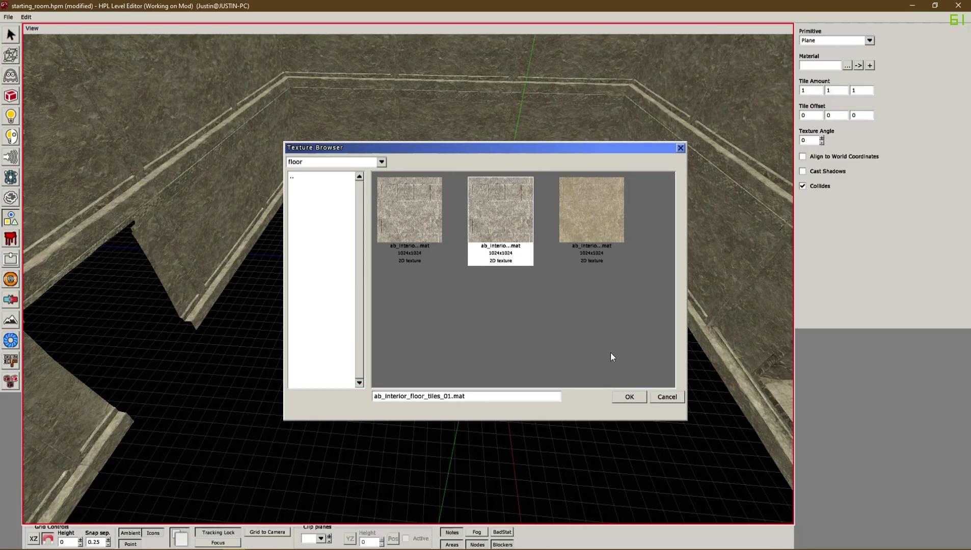
{"action": "left_click", "coordinate": [616, 397]}
Draw a floor plane about 15.5 by 11.5 units across the room's interior in the top view.
{"action": "left_click_drag", "start_coordinate": [615, 396], "coordinate": [522, 245], "text": "alt"}
{"action": "key", "text": "space"}
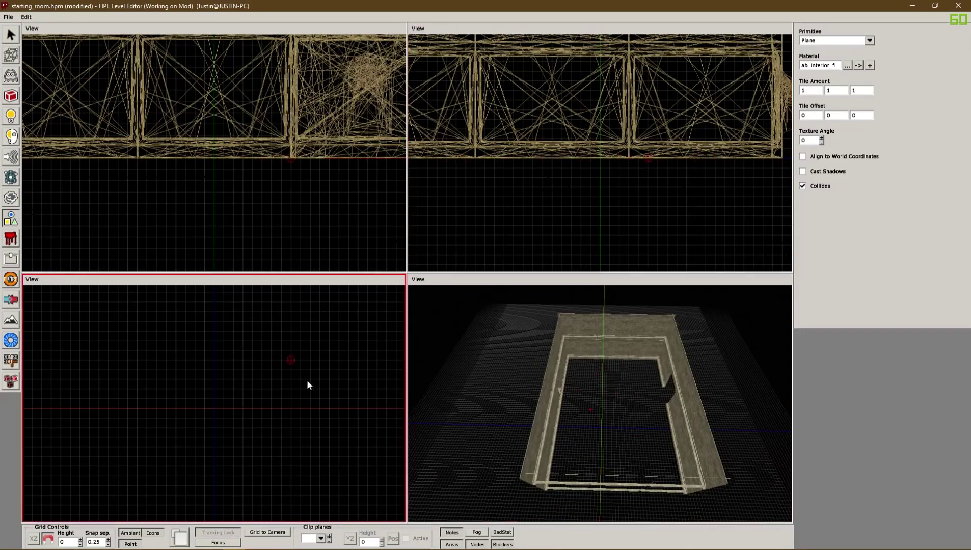
{"action": "key", "text": "space"}
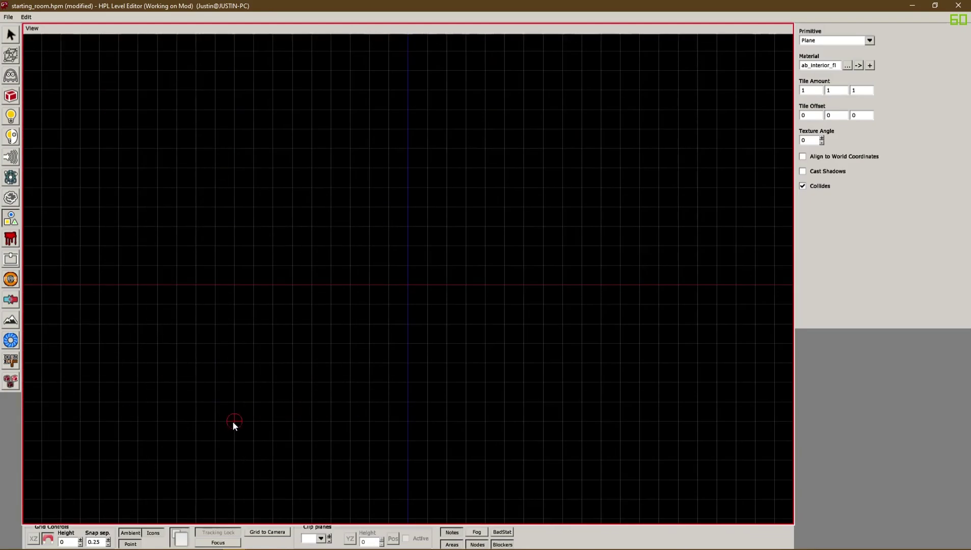
{"action": "scroll", "coordinate": [354, 364], "scroll_direction": "down", "scroll_amount": 5}
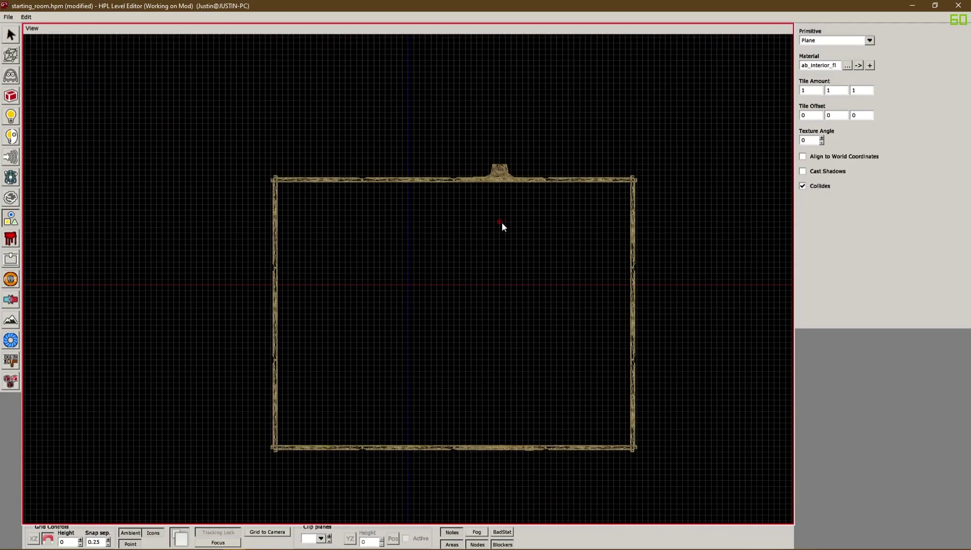
{"action": "left_click_drag", "start_coordinate": [277, 182], "coordinate": [631, 449]}
{"action": "key", "text": "space"}
{"action": "key", "text": "space"}
Examine the tiled floor's texture up close and its coverage along the walls.
{"action": "scroll", "coordinate": [482, 369], "scroll_direction": "up", "scroll_amount": 5}
{"action": "middle_click_drag", "start_coordinate": [482, 369], "coordinate": [351, 285], "text": "alt"}
{"action": "middle_click_drag", "start_coordinate": [547, 286], "coordinate": [372, 219], "text": "alt"}
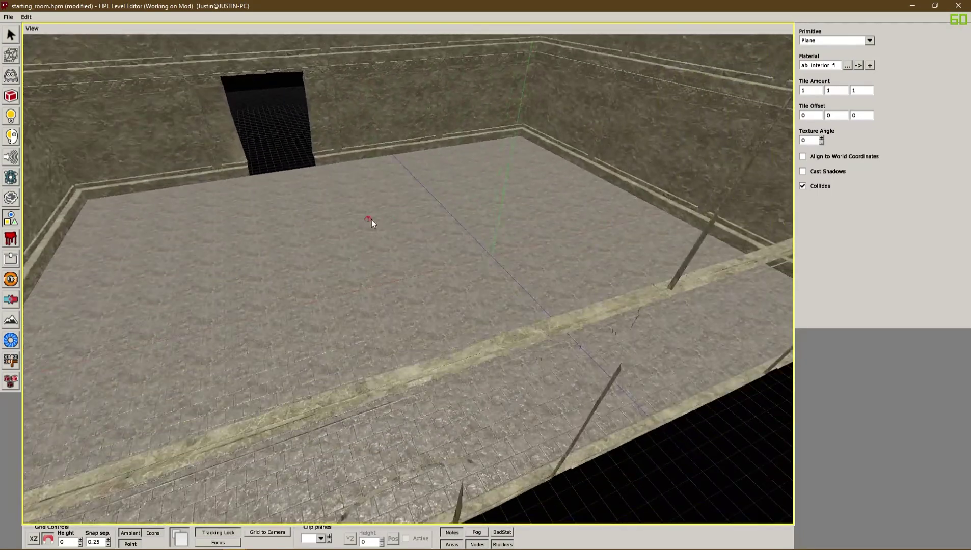
{"action": "scroll", "coordinate": [372, 220], "scroll_direction": "up", "scroll_amount": 3}
{"action": "left_click_drag", "start_coordinate": [472, 267], "coordinate": [357, 308], "text": "alt"}
{"action": "scroll", "coordinate": [367, 314], "scroll_direction": "up", "scroll_amount": 3}
{"action": "middle_click_drag", "start_coordinate": [391, 319], "coordinate": [429, 320], "text": "alt"}
{"action": "scroll", "coordinate": [427, 326], "scroll_direction": "up", "scroll_amount": 3}
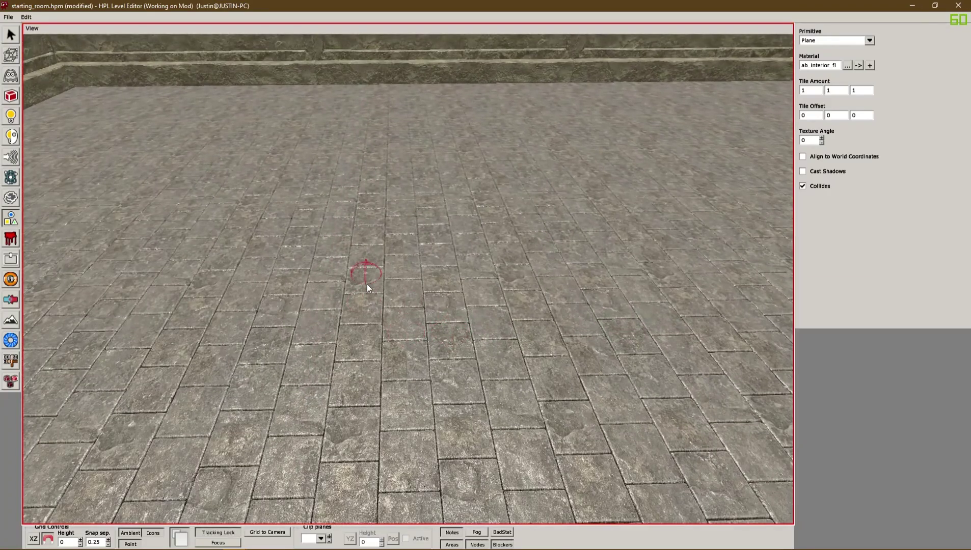
{"action": "scroll", "coordinate": [367, 284], "scroll_direction": "down", "scroll_amount": 8}
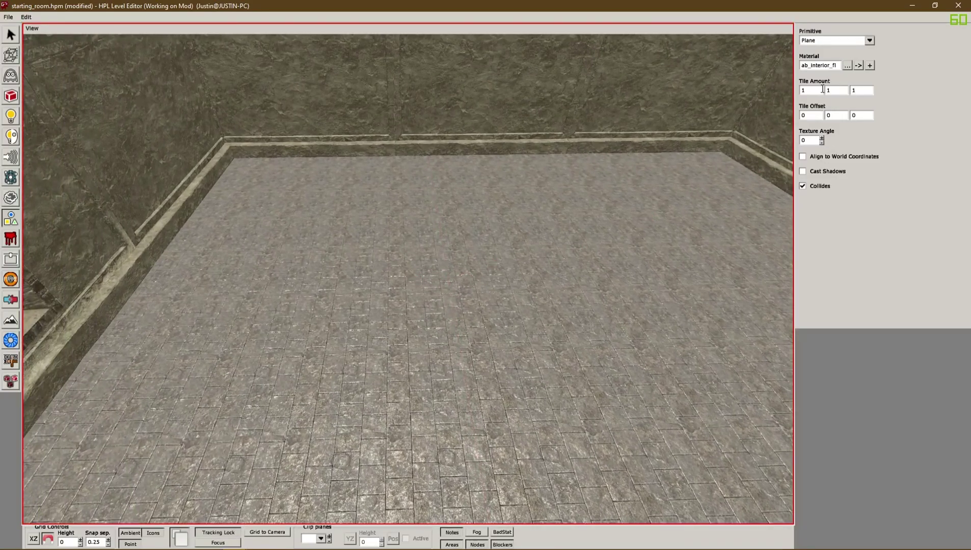
{"action": "left_click_drag", "start_coordinate": [780, 146], "coordinate": [358, 284], "text": "alt"}
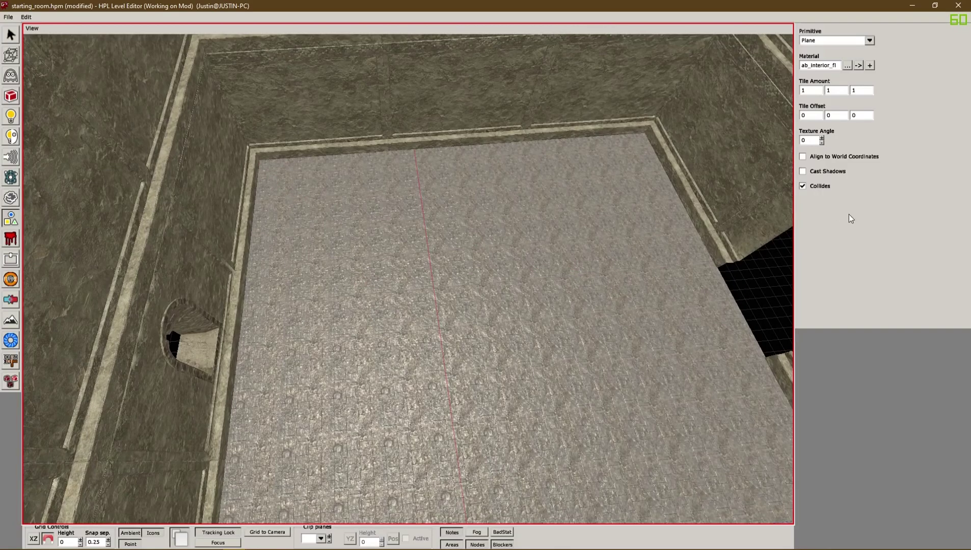
{"action": "left_click_drag", "start_coordinate": [544, 276], "coordinate": [245, 161], "text": "alt"}
Duplicate the floor plane and raise the copy to Y 4.5 inside the upper tier of walls.
{"action": "left_click", "coordinate": [10, 35]}
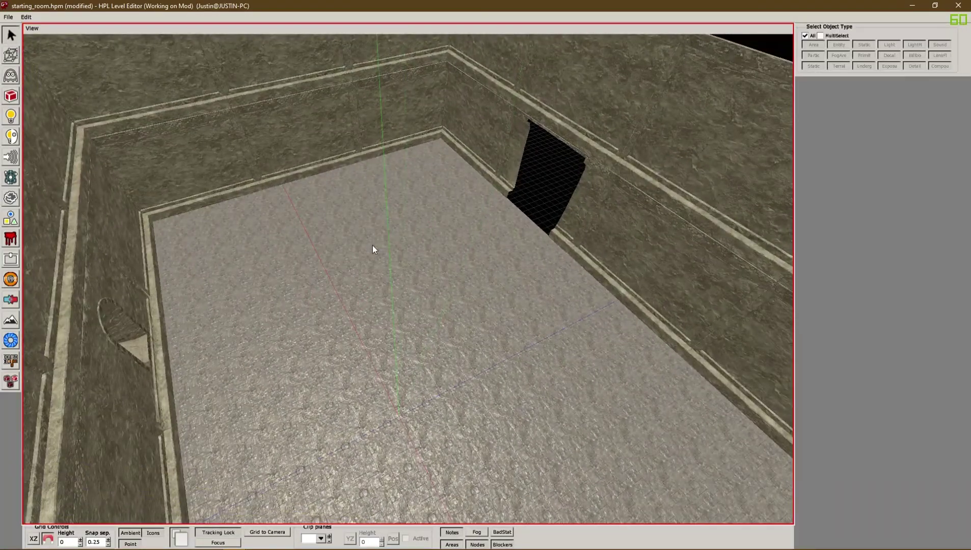
{"action": "left_click", "coordinate": [479, 276]}
{"action": "left_click_drag", "start_coordinate": [601, 330], "coordinate": [598, 242], "text": "alt"}
{"action": "key", "text": "ctrl+d"}
{"action": "scroll", "coordinate": [597, 242], "scroll_direction": "down", "scroll_amount": 3}
{"action": "middle_click_drag", "start_coordinate": [597, 242], "coordinate": [574, 222], "text": "alt"}
{"action": "left_click_drag", "start_coordinate": [603, 220], "coordinate": [630, 60]}
{"action": "left_click_drag", "start_coordinate": [612, 251], "coordinate": [608, 231], "text": "alt"}
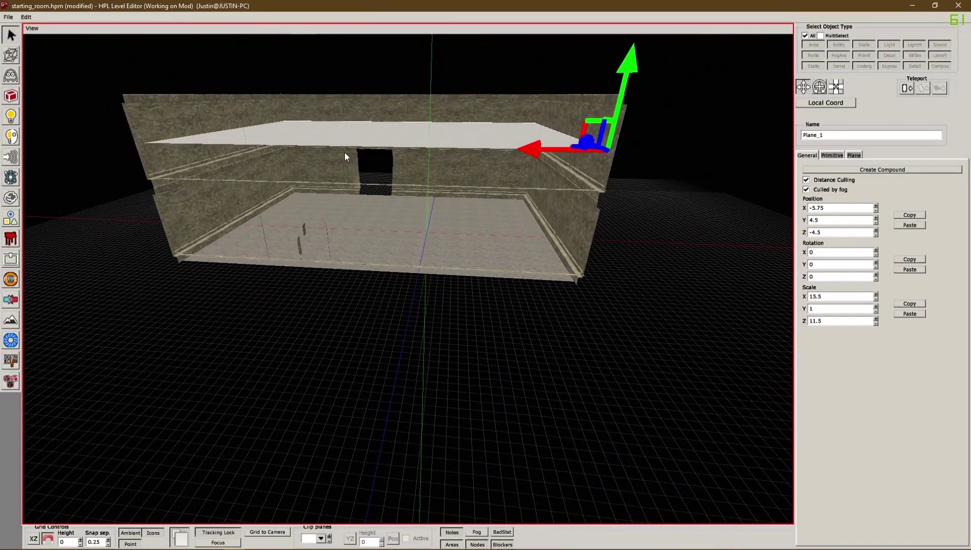
Examine how the floor plane and the raised plane sit between the room's walls from several angles.
{"action": "left_click_drag", "start_coordinate": [559, 192], "coordinate": [535, 184], "text": "alt"}
{"action": "mouse_move", "coordinate": [535, 184]}
{"action": "right_mouse_down", "text": "alt"}
{"action": "mouse_move", "coordinate": [534, 209]}
{"action": "mouse_move", "coordinate": [527, 190]}
{"action": "right_mouse_up", "text": "alt"}
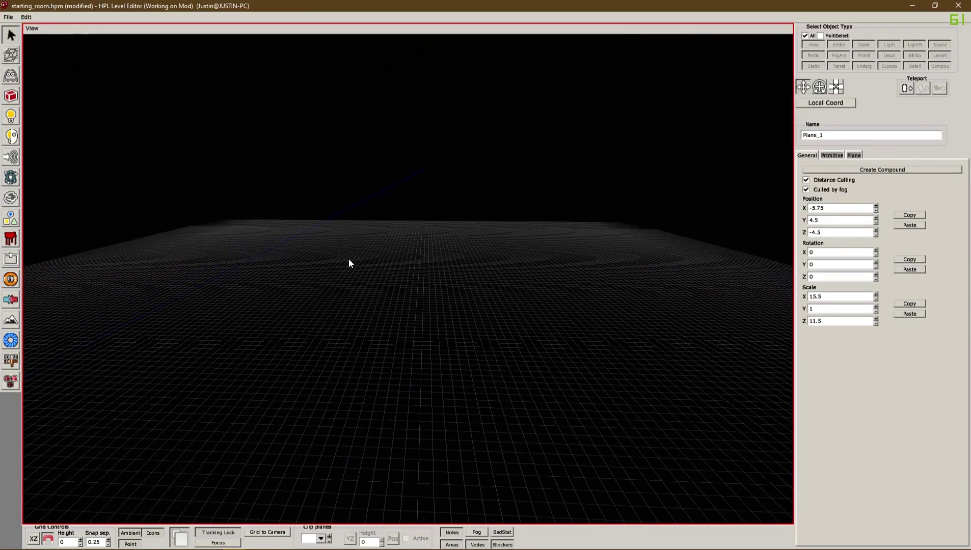
{"action": "left_click", "coordinate": [449, 358]}
{"action": "left_click_drag", "start_coordinate": [244, 359], "coordinate": [178, 326], "text": "alt"}
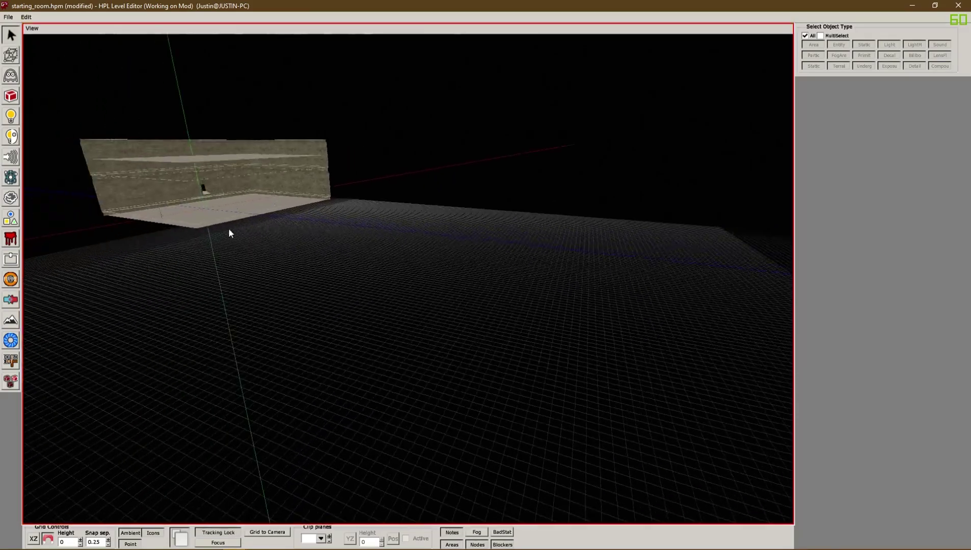
{"action": "left_click", "coordinate": [237, 212]}
{"action": "left_click", "coordinate": [229, 543]}
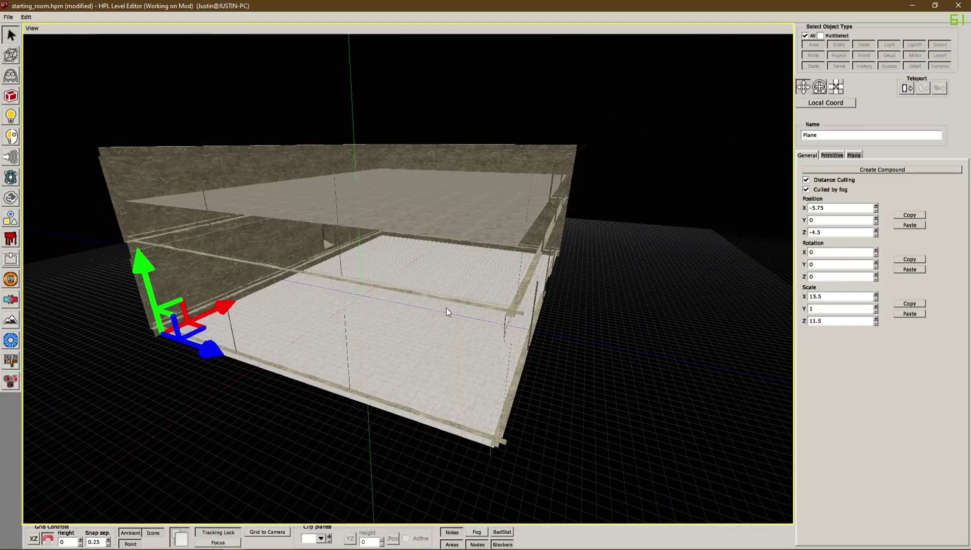
{"action": "scroll", "coordinate": [466, 305], "scroll_direction": "up", "scroll_amount": 6}
{"action": "left_click_drag", "start_coordinate": [437, 265], "coordinate": [587, 305], "text": "alt"}
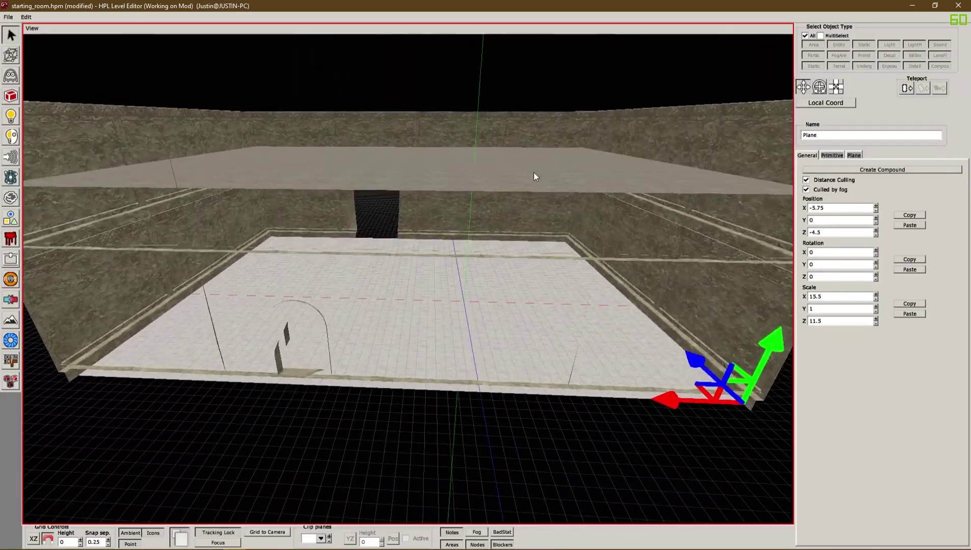
Rotate the raised plane 180 degrees about X so its visible side faces down into the room.
{"action": "left_click", "coordinate": [548, 192]}
{"action": "scroll", "coordinate": [617, 204], "scroll_direction": "down", "scroll_amount": 4}
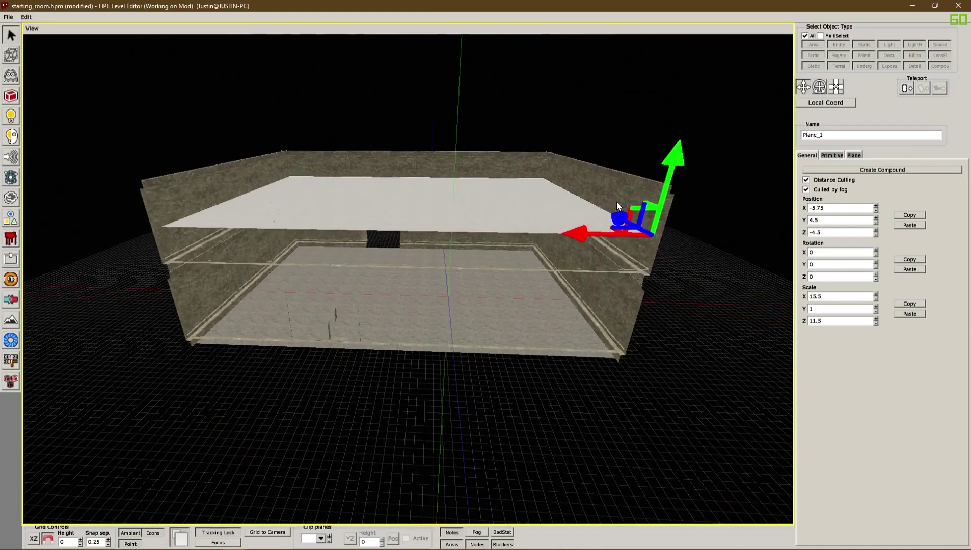
{"action": "scroll", "coordinate": [616, 202], "scroll_direction": "down", "scroll_amount": 4}
{"action": "key", "text": "r"}
{"action": "left_click_drag", "start_coordinate": [598, 204], "coordinate": [499, 337]}
{"action": "left_click", "coordinate": [805, 88]}
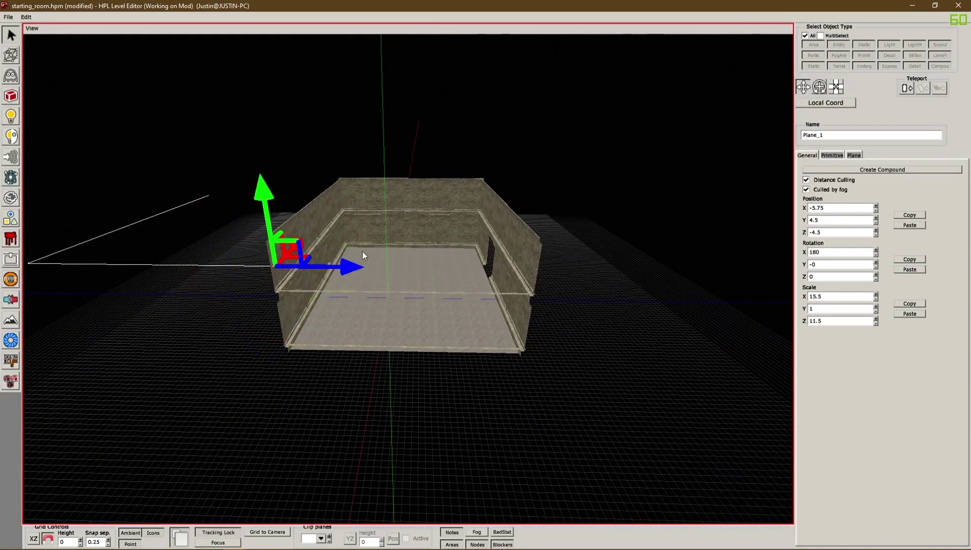
Move the flipped plane along Z to 6.75 so it covers the room as a ceiling.
{"action": "left_click_drag", "start_coordinate": [356, 268], "coordinate": [617, 280]}
{"action": "left_click_drag", "start_coordinate": [459, 319], "coordinate": [568, 284], "text": "alt"}
{"action": "scroll", "coordinate": [472, 301], "scroll_direction": "up", "scroll_amount": 4}
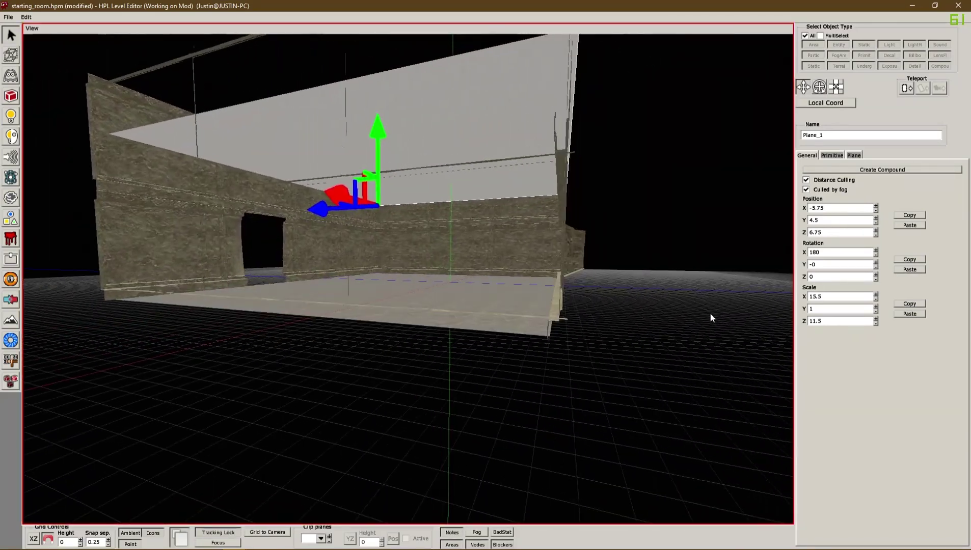
Raise the ceiling plane to Y 4.75 and check its fit against the upper walls from inside the room.
{"action": "left_click", "coordinate": [634, 245]}
{"action": "scroll", "coordinate": [611, 234], "scroll_direction": "up", "scroll_amount": 7, "text": "alt"}
{"action": "left_click_drag", "start_coordinate": [600, 253], "coordinate": [274, 184], "text": "alt"}
{"action": "left_click", "coordinate": [274, 188]}
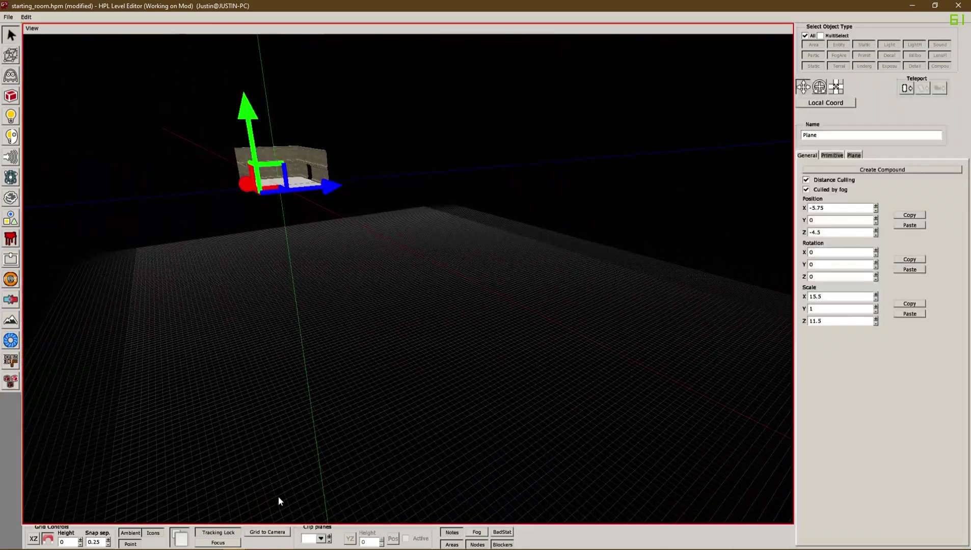
{"action": "left_click", "coordinate": [218, 543]}
{"action": "mouse_move", "coordinate": [520, 343]}
{"action": "left_mouse_down", "text": "alt"}
{"action": "mouse_move", "coordinate": [601, 358]}
{"action": "mouse_move", "coordinate": [535, 338]}
{"action": "left_mouse_up", "text": "alt"}
{"action": "left_click_drag", "start_coordinate": [433, 393], "coordinate": [375, 202], "text": "alt"}
{"action": "middle_click_drag", "start_coordinate": [484, 223], "coordinate": [487, 126]}
{"action": "scroll", "coordinate": [472, 207], "scroll_direction": "down", "scroll_amount": 3}
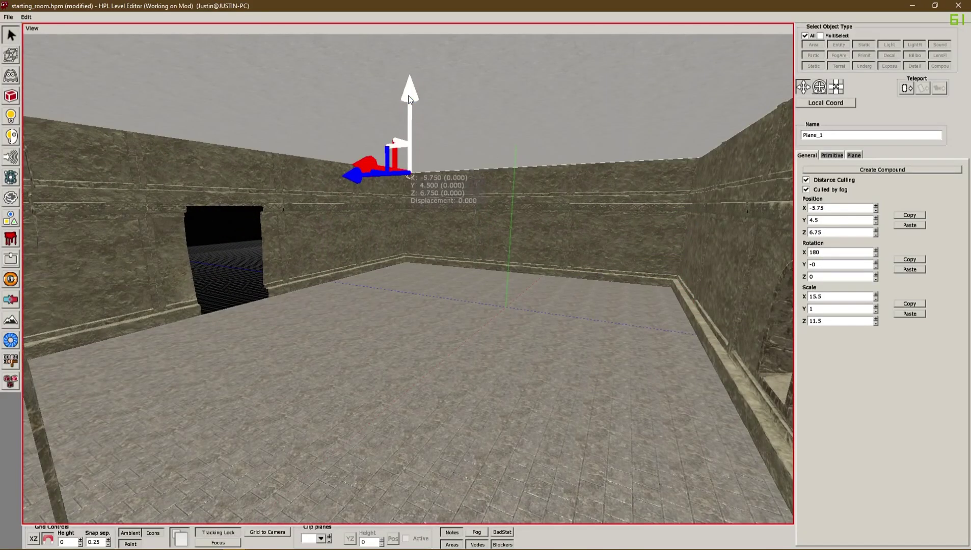
{"action": "left_click_drag", "start_coordinate": [408, 96], "coordinate": [409, 91]}
{"action": "middle_click_drag", "start_coordinate": [722, 306], "coordinate": [517, 251]}
{"action": "scroll", "coordinate": [452, 239], "scroll_direction": "up", "scroll_amount": 3}
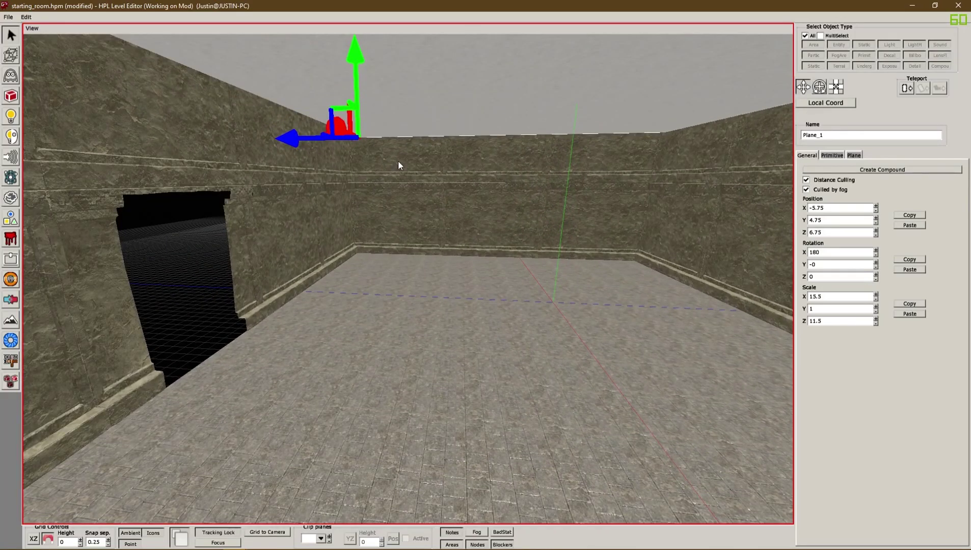
{"action": "middle_click_drag", "start_coordinate": [388, 236], "coordinate": [335, 347]}
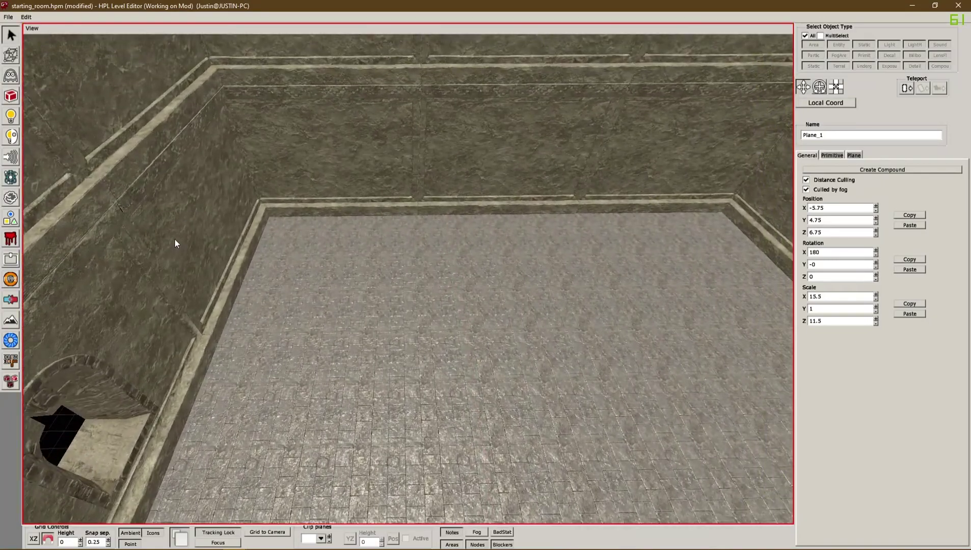
Browse the static objects and pick ab_interior_floor_tile_clean_01 from arabic_fort/interior/floor.
{"action": "left_click", "coordinate": [12, 98]}
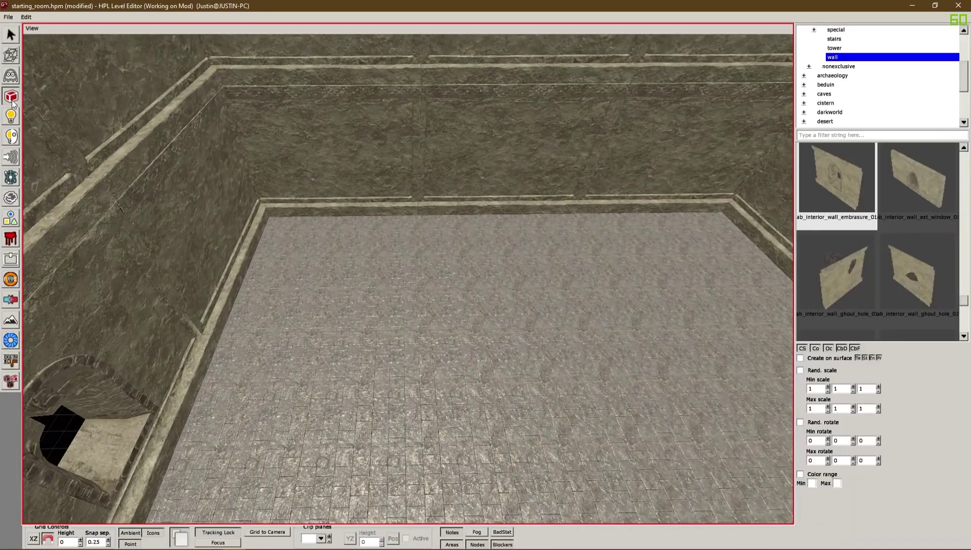
{"action": "scroll", "coordinate": [860, 83], "scroll_direction": "up", "scroll_amount": 4}
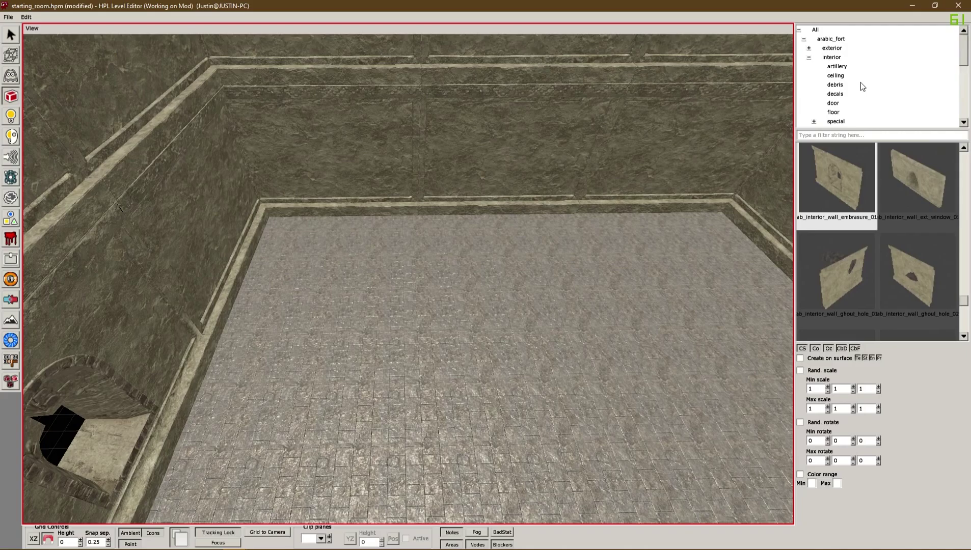
{"action": "left_click", "coordinate": [835, 112]}
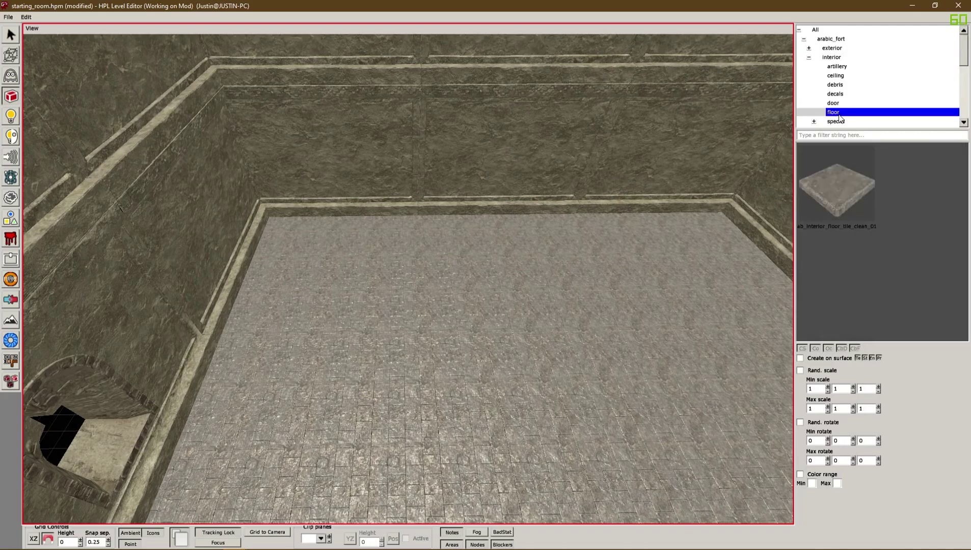
{"action": "left_click", "coordinate": [849, 199]}
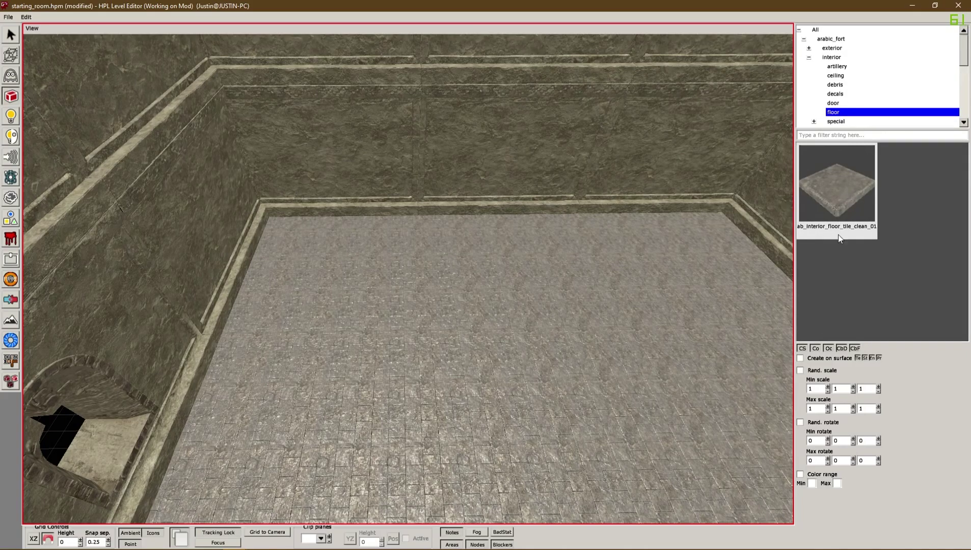
{"action": "left_click_drag", "start_coordinate": [666, 301], "coordinate": [484, 227], "text": "alt"}
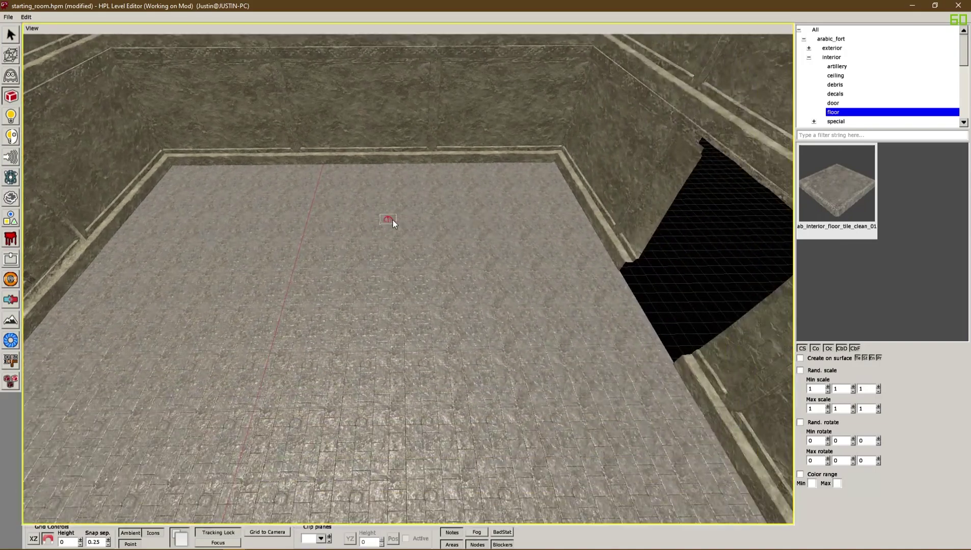
{"action": "left_click_drag", "start_coordinate": [393, 219], "coordinate": [484, 213], "text": "alt"}
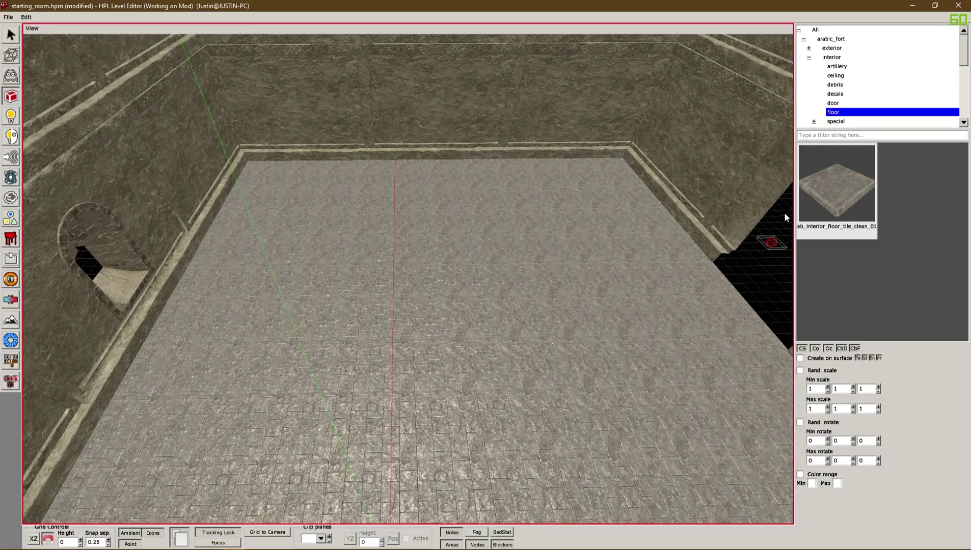
{"action": "mouse_move", "coordinate": [673, 276]}
{"action": "middle_mouse_down"}
{"action": "mouse_move", "coordinate": [648, 283]}
{"action": "mouse_move", "coordinate": [631, 254]}
{"action": "middle_mouse_up"}
{"action": "scroll", "coordinate": [850, 77], "scroll_direction": "down", "scroll_amount": 3}
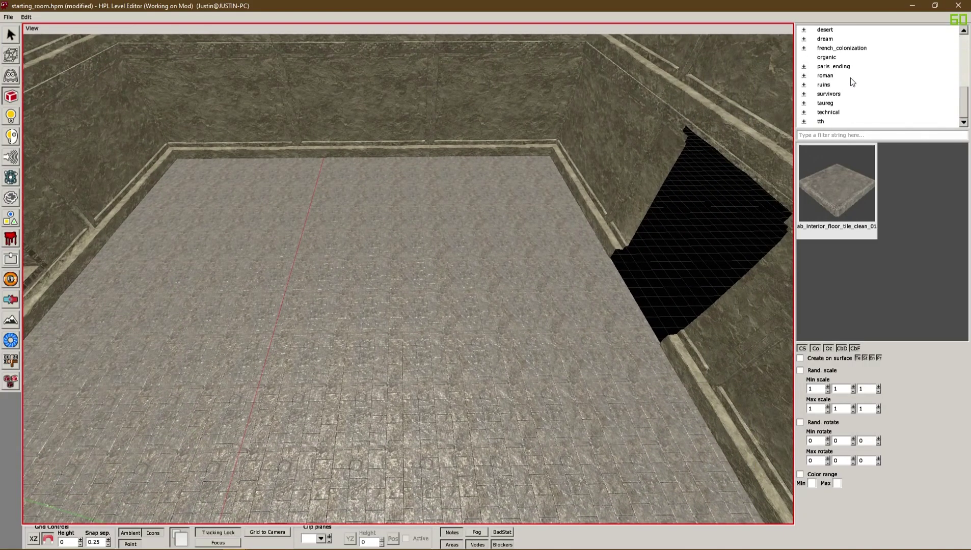
{"action": "scroll", "coordinate": [850, 77], "scroll_direction": "down", "scroll_amount": 3}
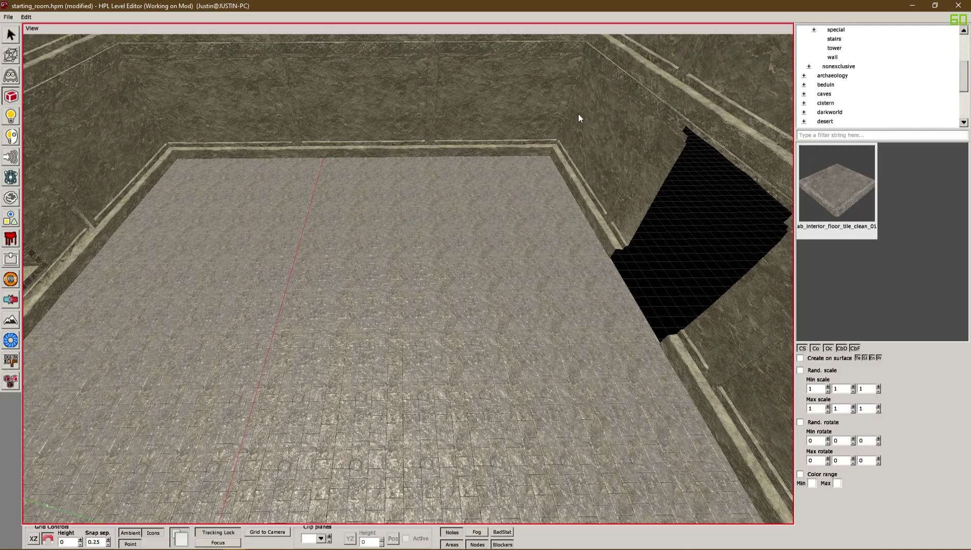
{"action": "left_click", "coordinate": [845, 136]}
Switch to File Explorer and open the static_objects folder of Amnesia Rebirth.
{"action": "key", "text": "alt+Tab"}
{"action": "left_click", "coordinate": [510, 257]}
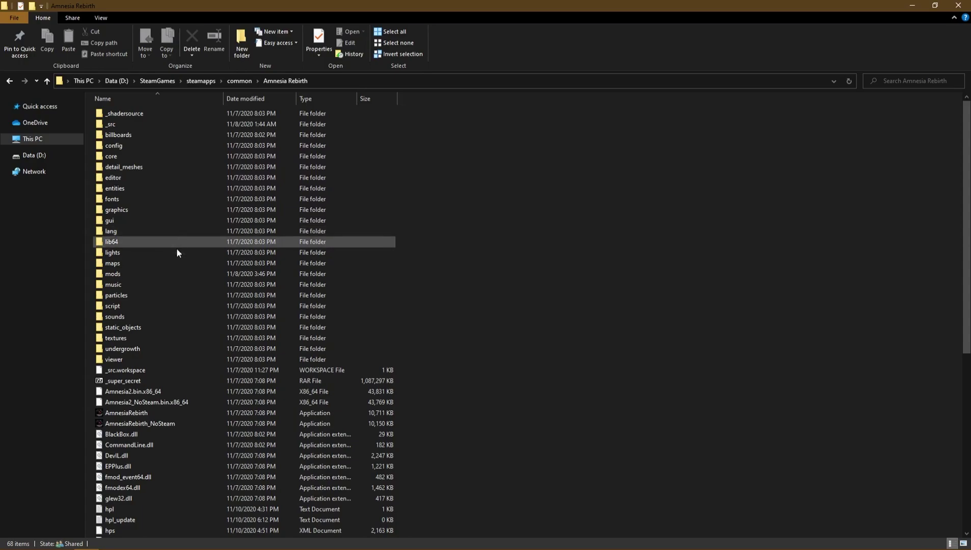
{"action": "double_click", "coordinate": [135, 327]}
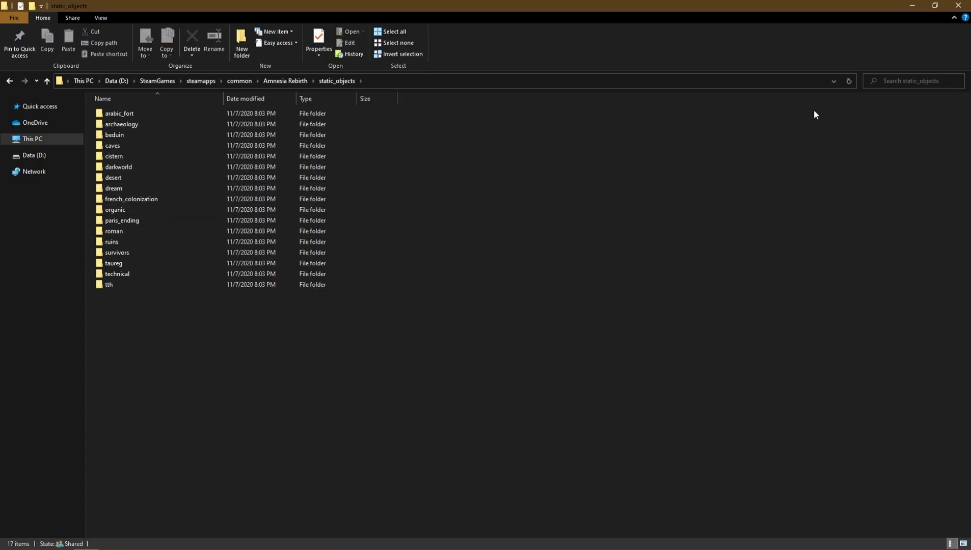
Search static_objects for floor models with "floor ext:.dae" and look through the matching files.
{"action": "left_click", "coordinate": [910, 81]}
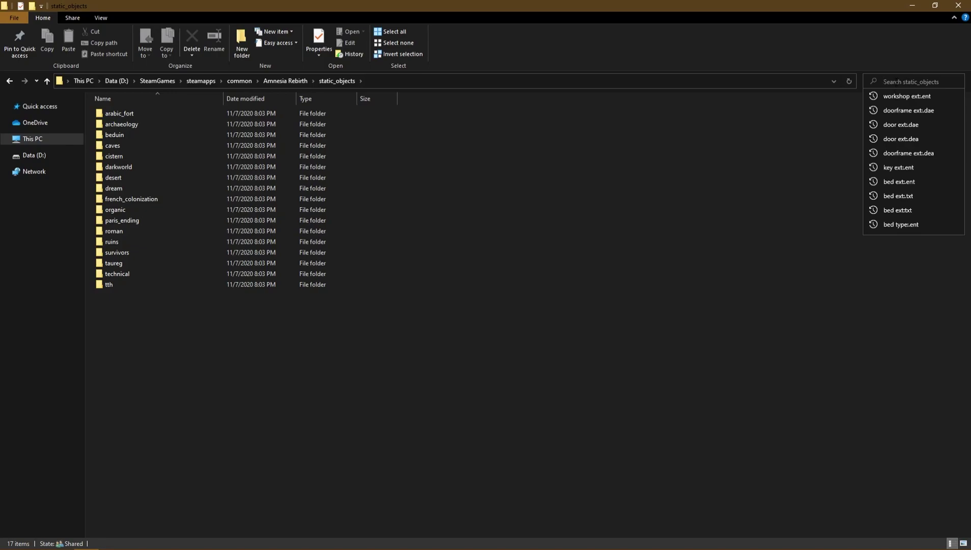
{"action": "type", "text": "floor ext:"}
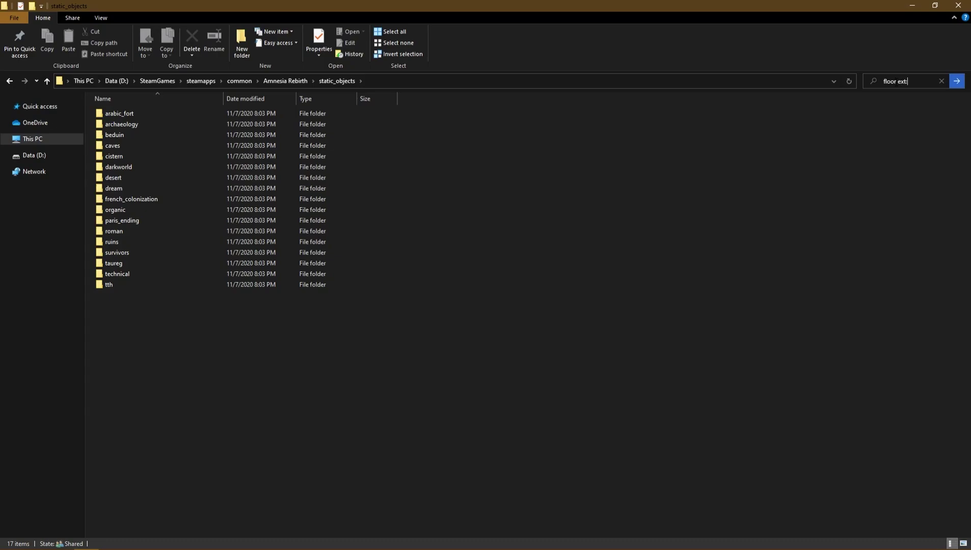
{"action": "type", "text": "da"}
{"action": "key", "text": "ctrl+shift+Left"}
{"action": "left_click_drag", "start_coordinate": [898, 82], "coordinate": [905, 81]}
{"action": "key", "text": "Right"}
{"action": "key", "text": "Right"}
{"action": "key", "text": "Delete"}
{"action": "key", "text": "Return"}
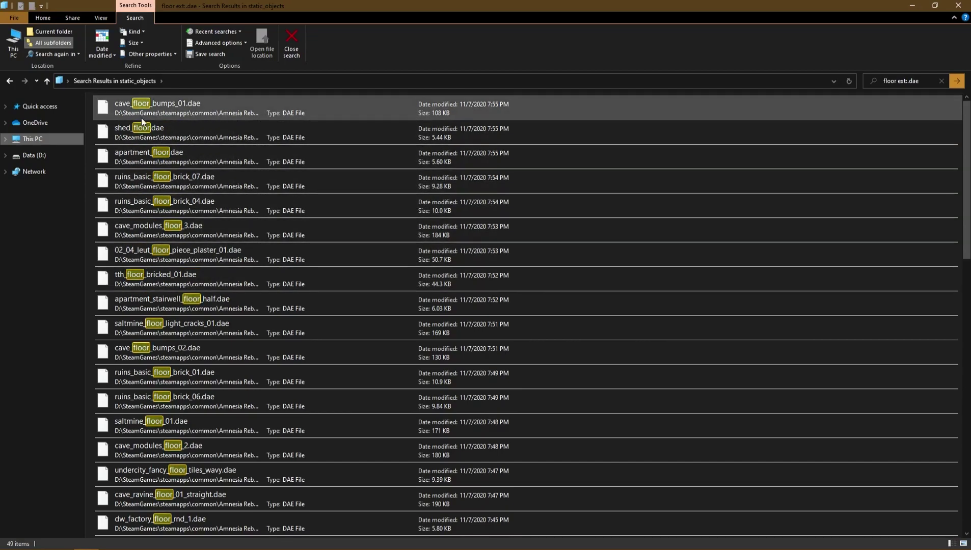
{"action": "scroll", "coordinate": [223, 330], "scroll_direction": "down", "scroll_amount": 3}
{"action": "scroll", "coordinate": [230, 278], "scroll_direction": "up", "scroll_amount": 3}
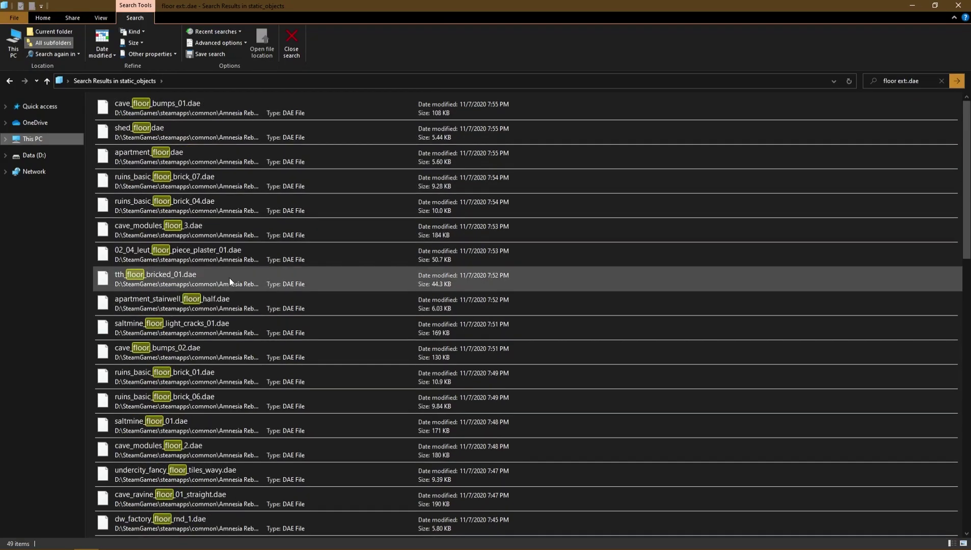
{"action": "scroll", "coordinate": [229, 278], "scroll_direction": "down", "scroll_amount": 10}
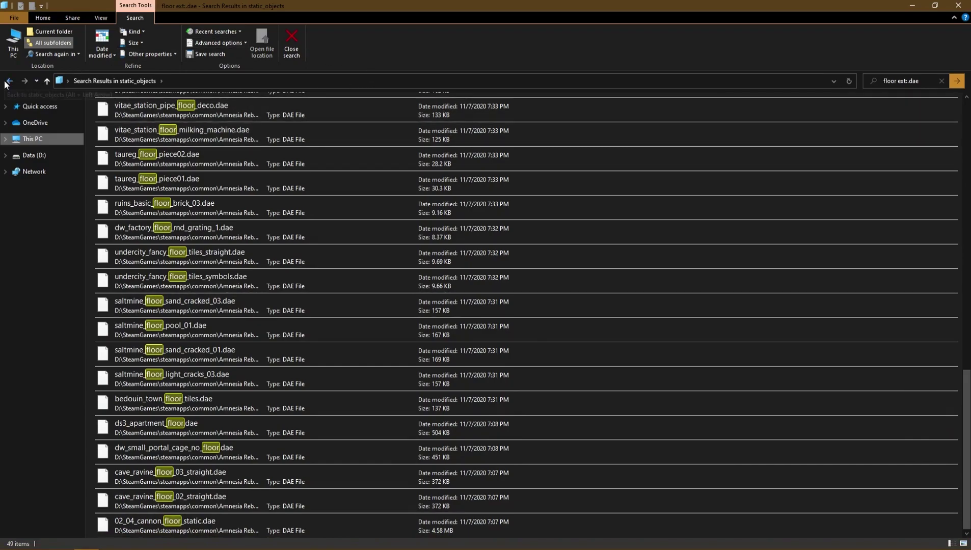
Change the search to "floor ext:.ent" to find floor entity files in static_objects.
{"action": "left_click", "coordinate": [911, 82]}
{"action": "left_click", "coordinate": [912, 81]}
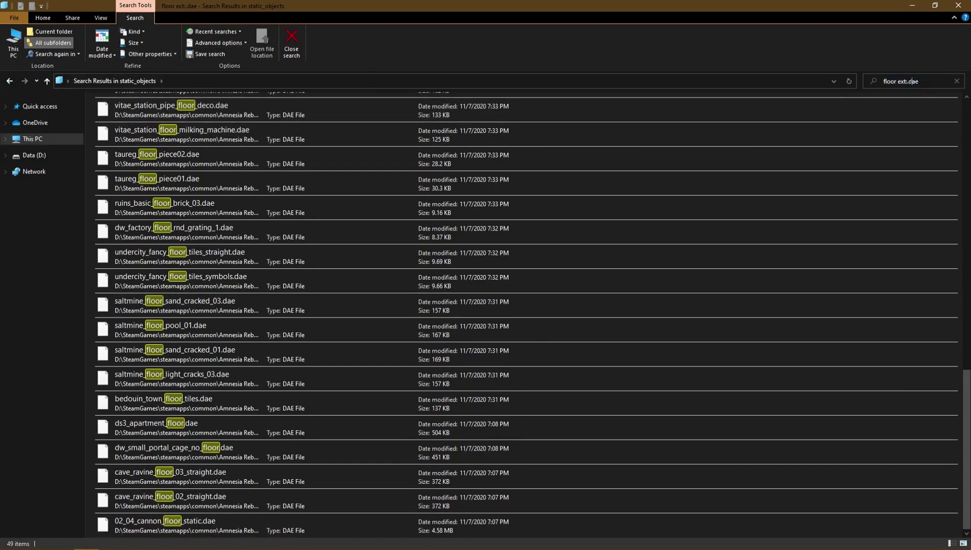
{"action": "key", "text": "BackSpace"}
{"action": "key", "text": "BackSpace"}
{"action": "key", "text": "BackSpace"}
{"action": "key", "text": "BackSpace"}
{"action": "type", "text": "ne"}
{"action": "type", "text": "ent"}
{"action": "key", "text": "Return"}
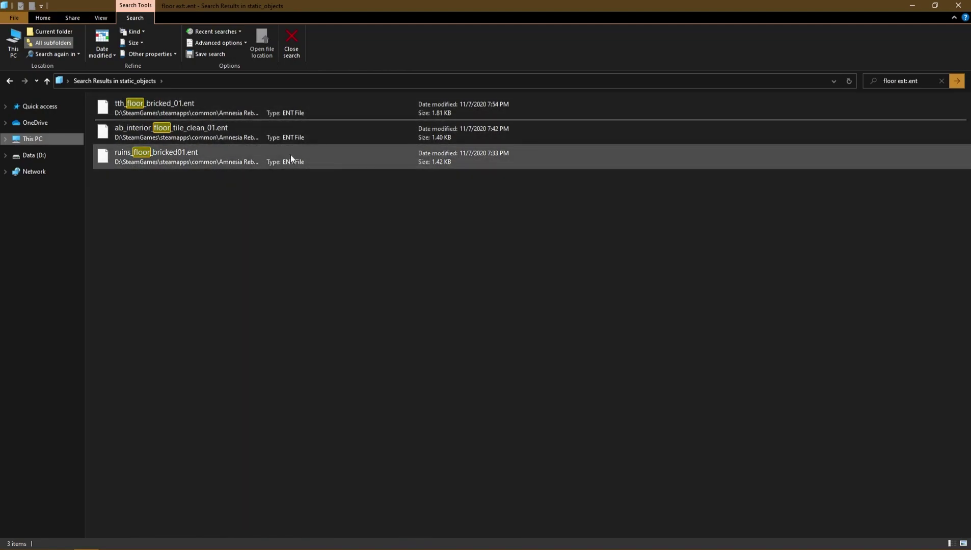
Change the search to "floor ext:.mat" to find floor material files in static_objects.
{"action": "left_click", "coordinate": [912, 81]}
{"action": "left_click", "coordinate": [918, 81]}
{"action": "key", "text": "BackSpace"}
{"action": "key", "text": "BackSpace"}
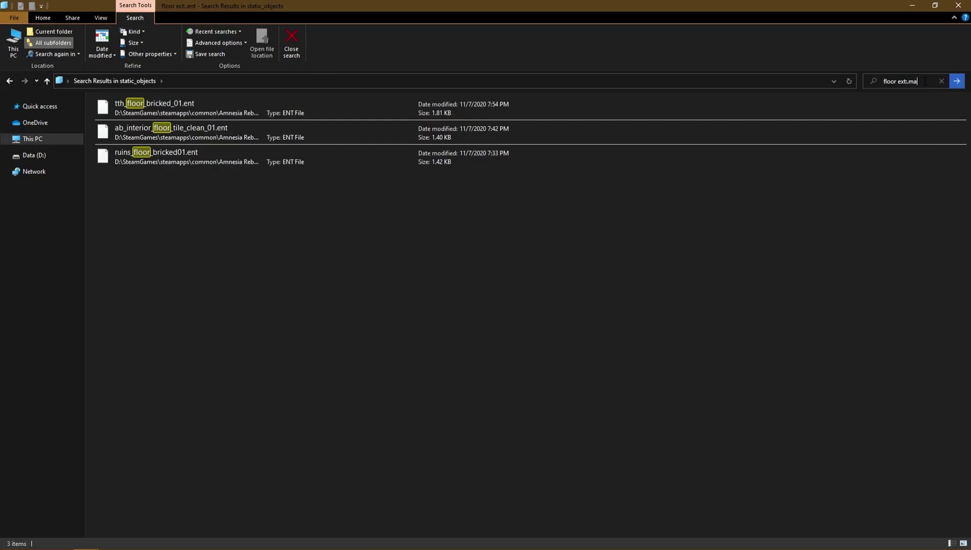
{"action": "key", "text": "Return"}
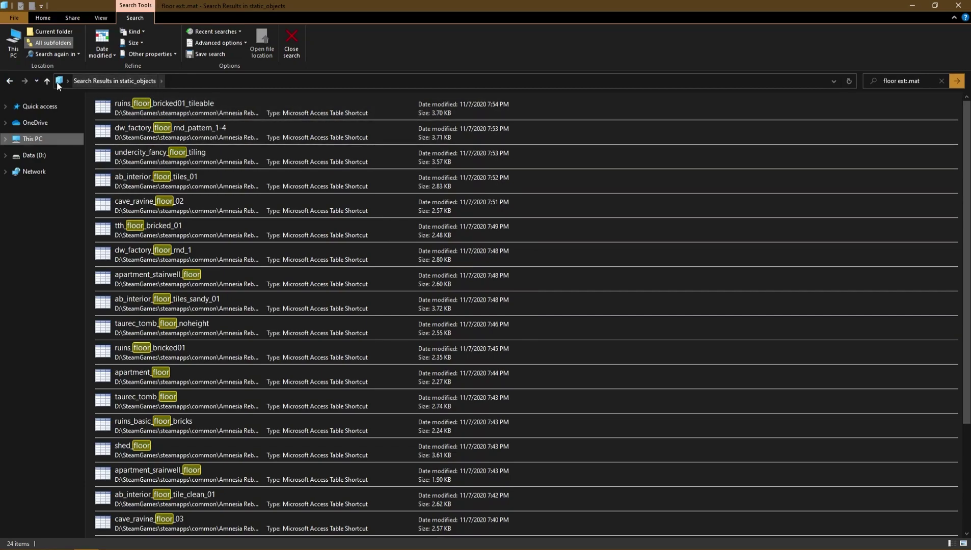
Return to the Amnesia Rebirth folder in File Explorer and open the 02_03_arsenal.hpm map in another LevelEditor window.
{"action": "left_click", "coordinate": [9, 81]}
{"action": "left_click", "coordinate": [9, 81]}
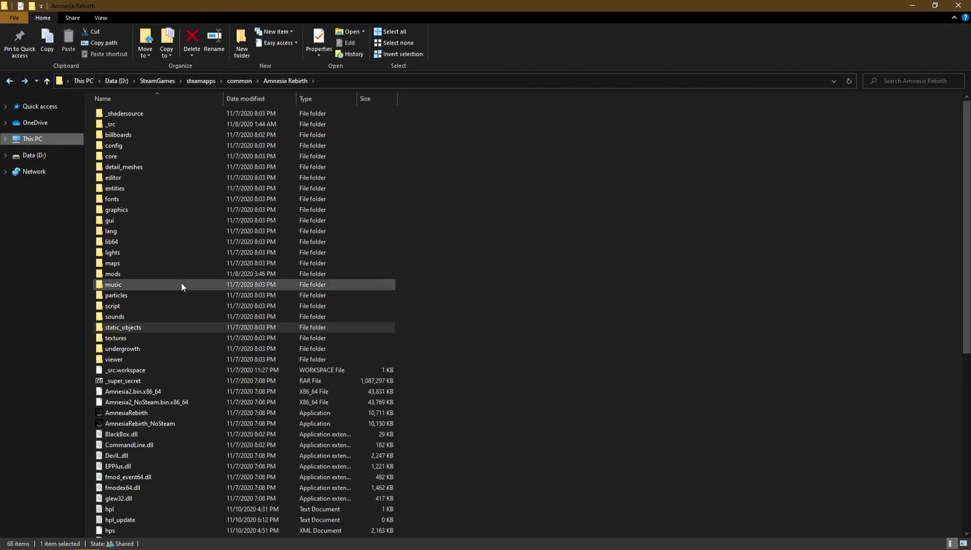
{"action": "left_click", "coordinate": [913, 5]}
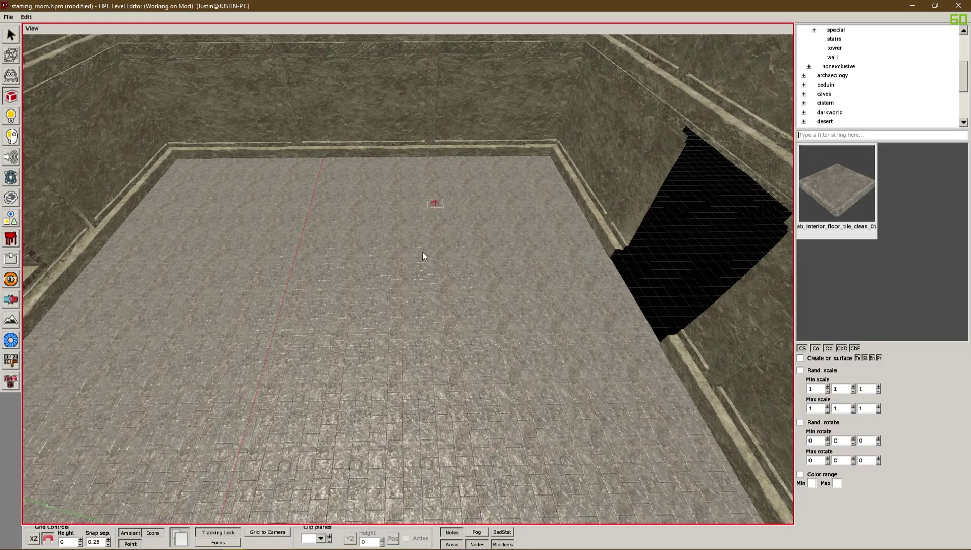
{"action": "left_click", "coordinate": [913, 6]}
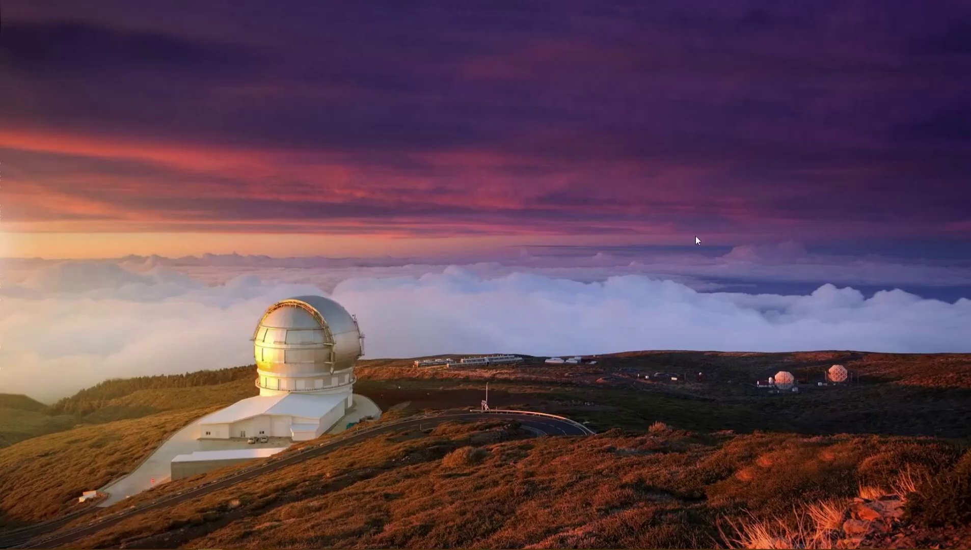
{"action": "mouse_move", "coordinate": [212, 533]}
{"action": "left_click", "coordinate": [86, 540]}
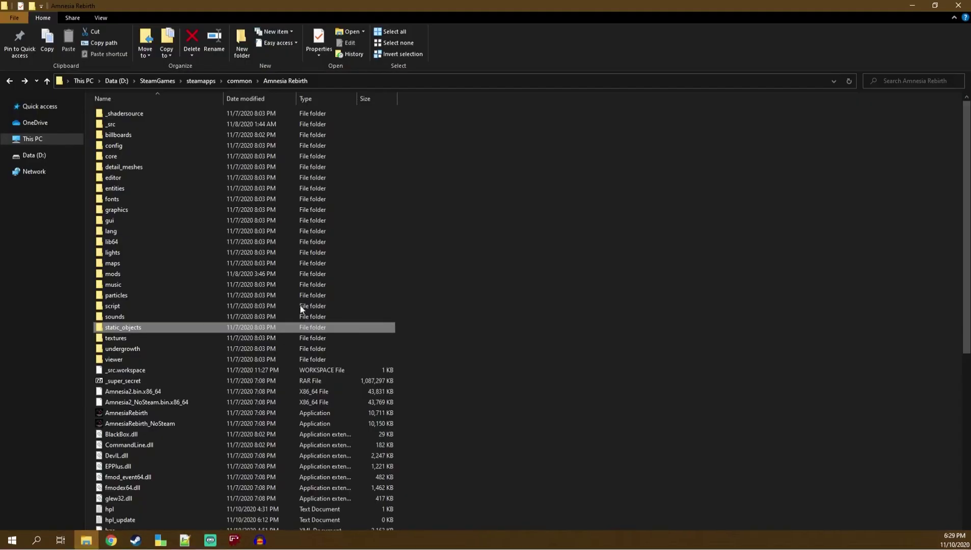
{"action": "scroll", "coordinate": [166, 383], "scroll_direction": "down", "scroll_amount": 8}
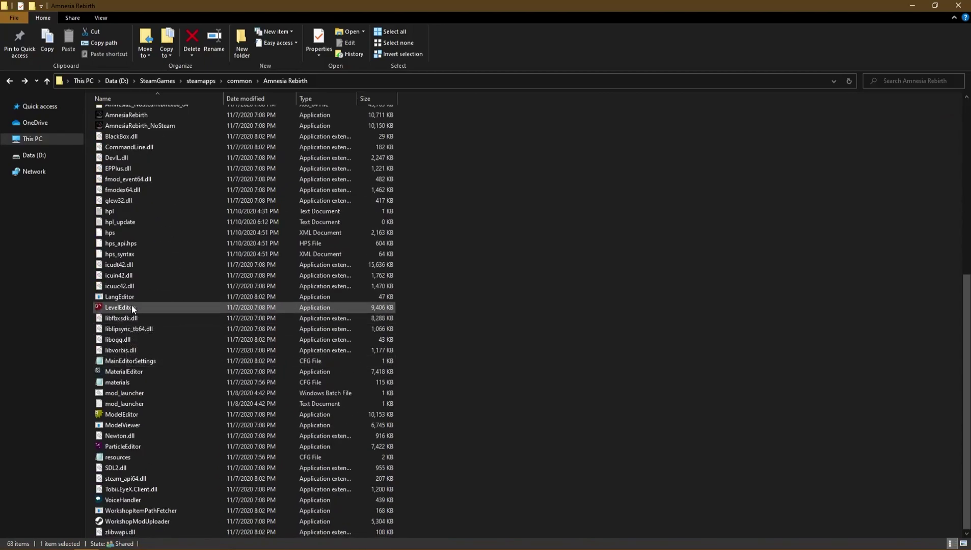
{"action": "scroll", "coordinate": [375, 316], "scroll_direction": "up", "scroll_amount": 9}
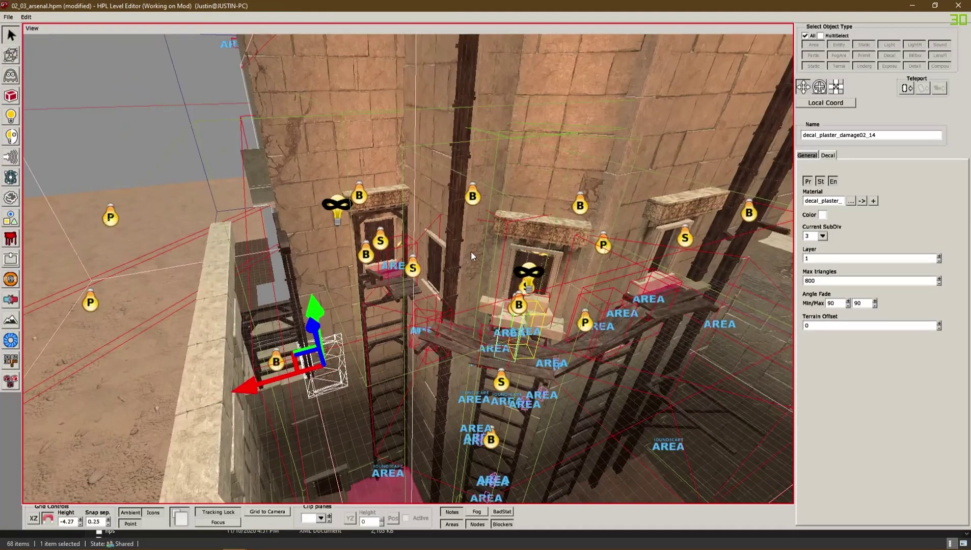
Find the arched interior doorway in the arsenal map and select its door frame static object.
{"action": "scroll", "coordinate": [471, 251], "scroll_direction": "down", "scroll_amount": 5}
{"action": "left_click_drag", "start_coordinate": [472, 250], "coordinate": [490, 127], "text": "alt"}
{"action": "scroll", "coordinate": [422, 185], "scroll_direction": "up", "scroll_amount": 8}
{"action": "left_click", "coordinate": [457, 153]}
{"action": "left_click", "coordinate": [538, 282]}
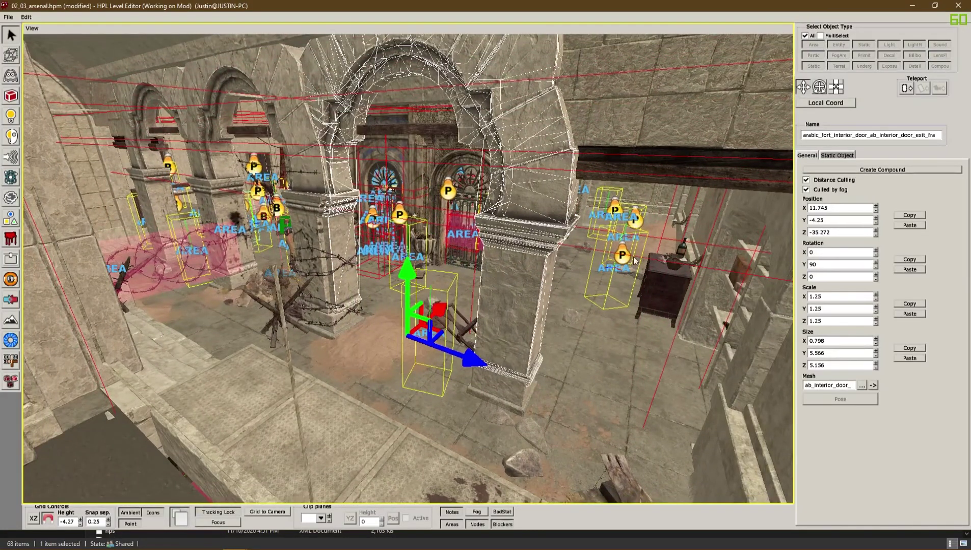
Read the mesh file name of the selected door frame and leave the arsenal map.
{"action": "double_click", "coordinate": [810, 385]}
{"action": "mouse_move", "coordinate": [816, 385]}
{"action": "left_mouse_down"}
{"action": "mouse_move", "coordinate": [865, 385]}
{"action": "mouse_move", "coordinate": [805, 385]}
{"action": "left_mouse_up"}
{"action": "left_click", "coordinate": [844, 385]}
{"action": "left_click", "coordinate": [826, 384]}
{"action": "left_click_drag", "start_coordinate": [592, 344], "coordinate": [459, 323], "text": "alt"}
{"action": "left_click_drag", "start_coordinate": [621, 4], "coordinate": [970, 412]}
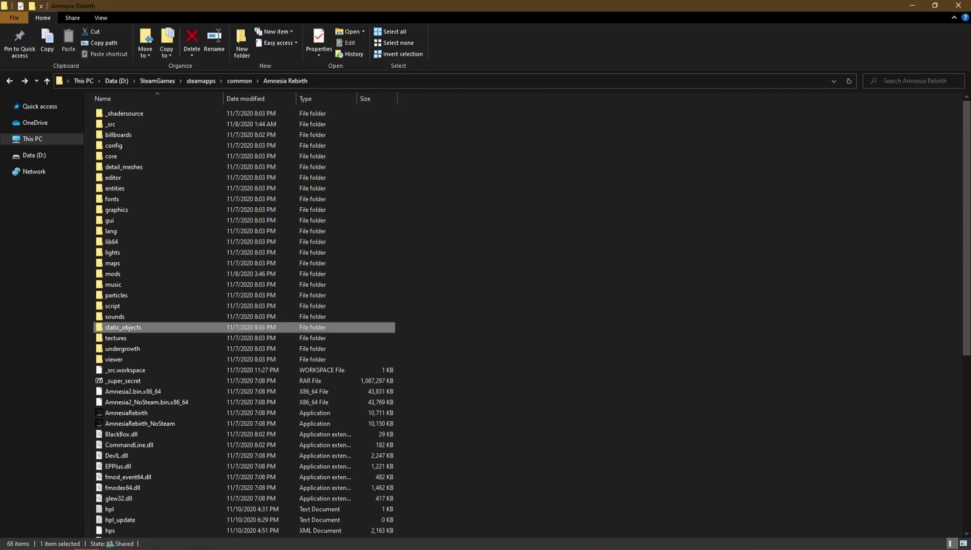
Switch back to the starting_room map in HPL Level Editor and show the empty grid area outside the room's side wall.
{"action": "mouse_move", "coordinate": [346, 535]}
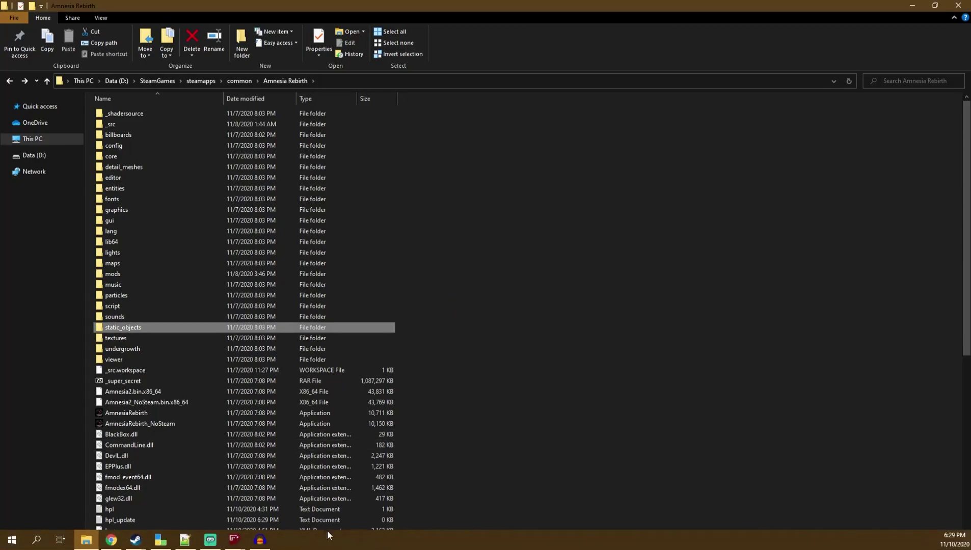
{"action": "left_click", "coordinate": [237, 544]}
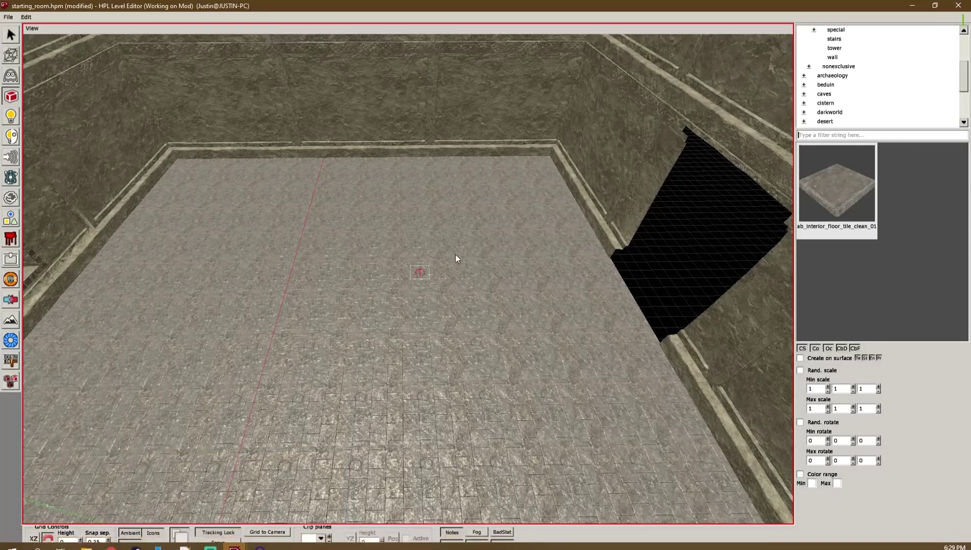
{"action": "scroll", "coordinate": [479, 274], "scroll_direction": "up", "scroll_amount": 3}
{"action": "middle_click_drag", "start_coordinate": [550, 216], "coordinate": [281, 233]}
{"action": "scroll", "coordinate": [510, 255], "scroll_direction": "down", "scroll_amount": 1}
{"action": "scroll", "coordinate": [509, 256], "scroll_direction": "up", "scroll_amount": 3}
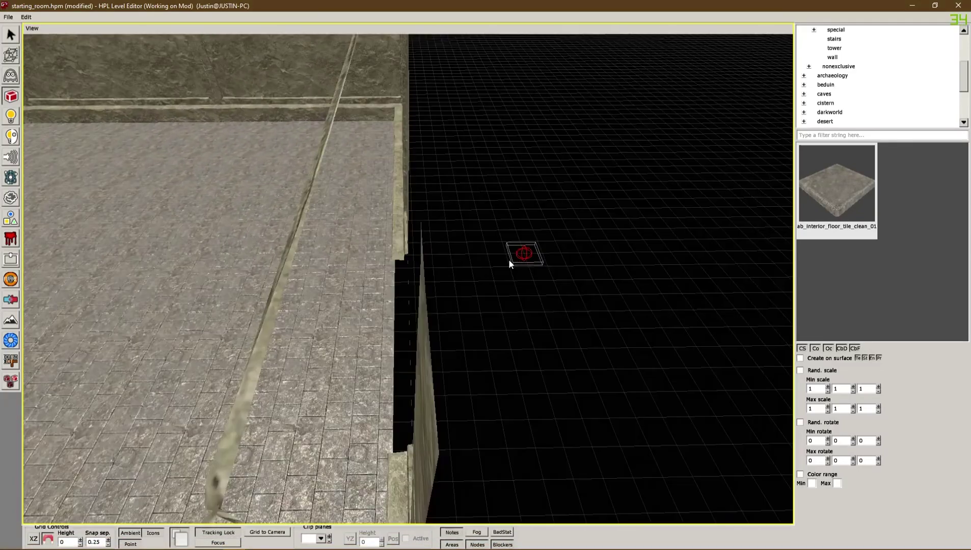
{"action": "middle_click_drag", "start_coordinate": [534, 255], "coordinate": [419, 308]}
{"action": "scroll", "coordinate": [458, 271], "scroll_direction": "up", "scroll_amount": 2}
{"action": "scroll", "coordinate": [419, 309], "scroll_direction": "down", "scroll_amount": 1}
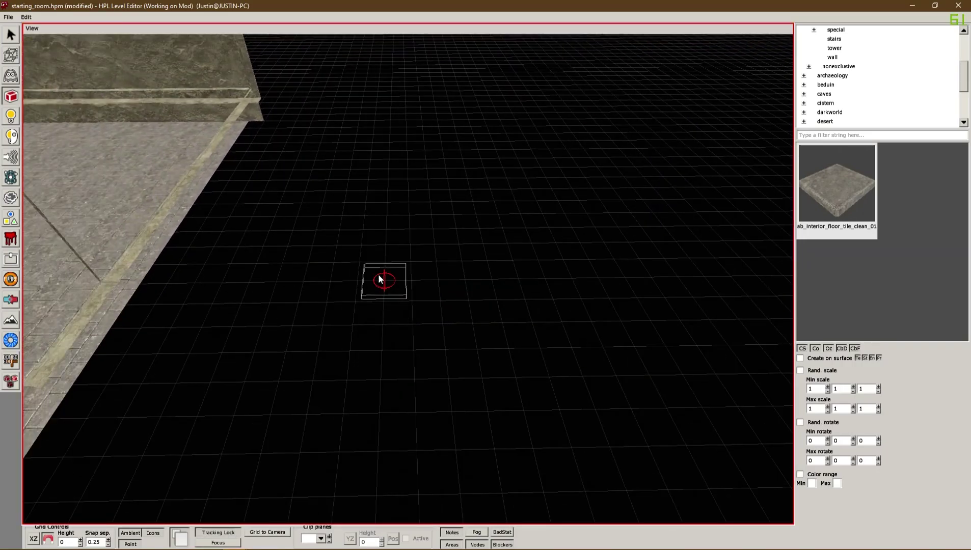